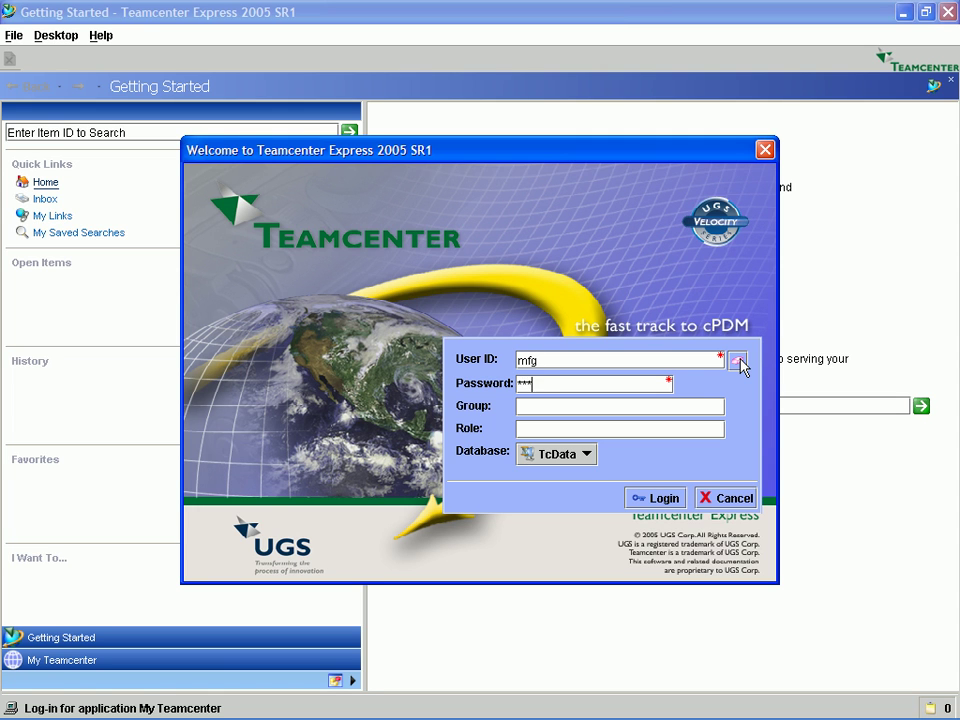
# Log in as the mfg user and show the Inboxes with Tasks to Perform and Tasks to Track.
pyautogui.press('Return')
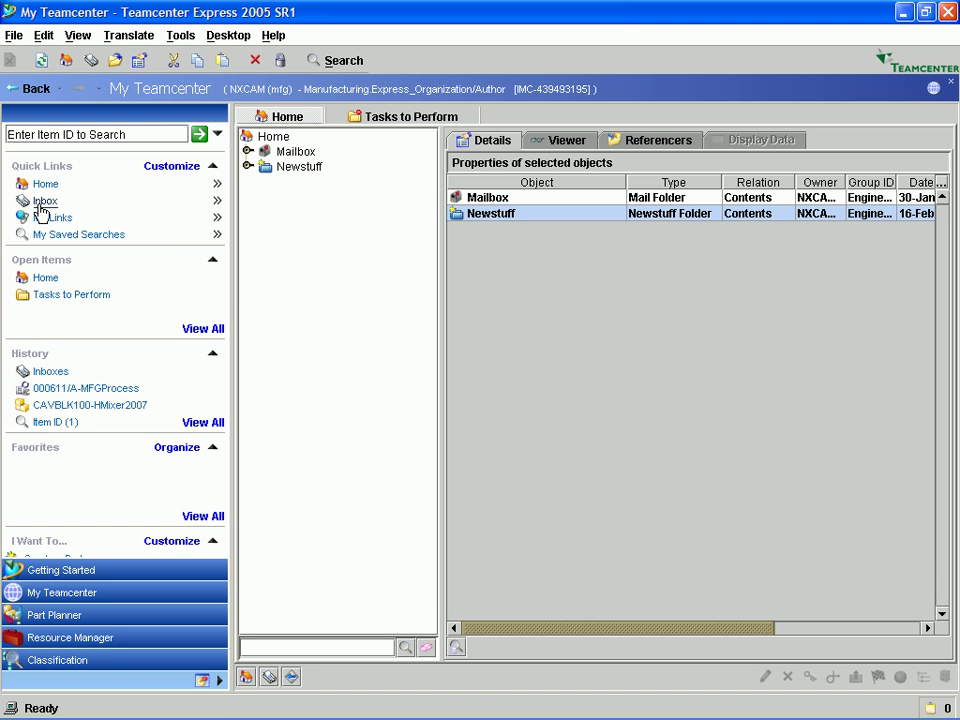
pyautogui.click(40, 201)
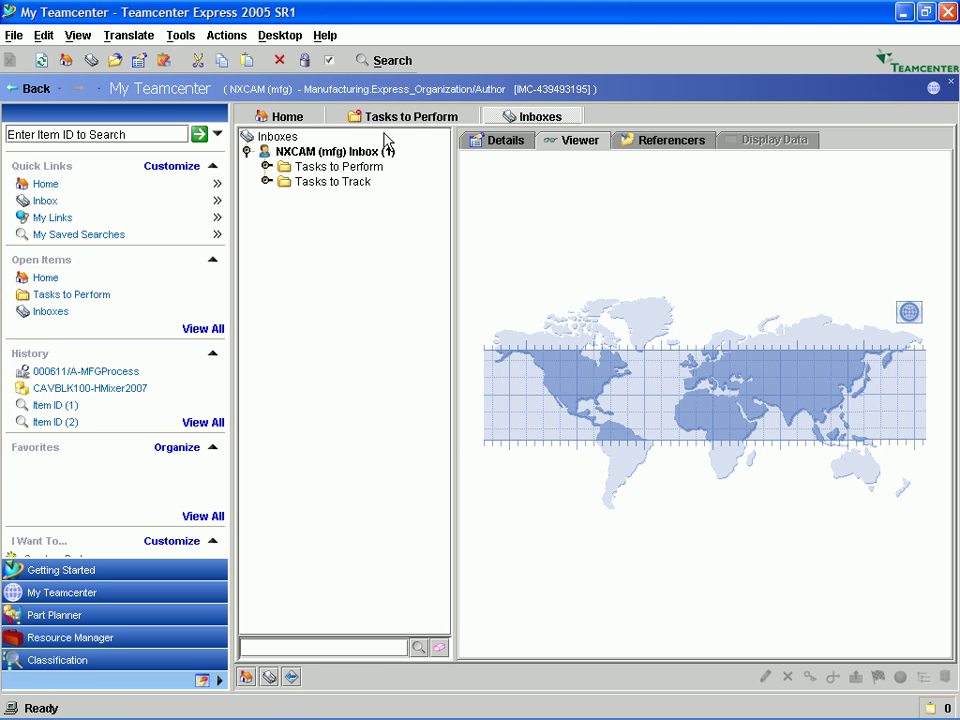
# Expand the New Mixer task's targets and reveal CAVBLK100/A-HMixer2007's related objects in Details.
pyautogui.click(266, 167)
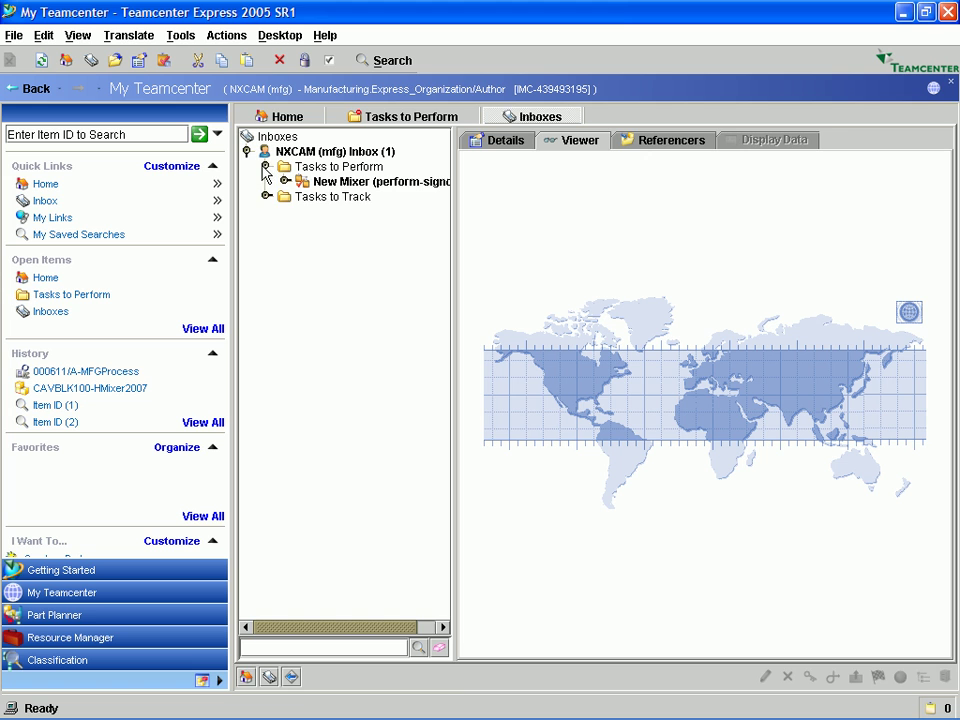
pyautogui.click(305, 197)
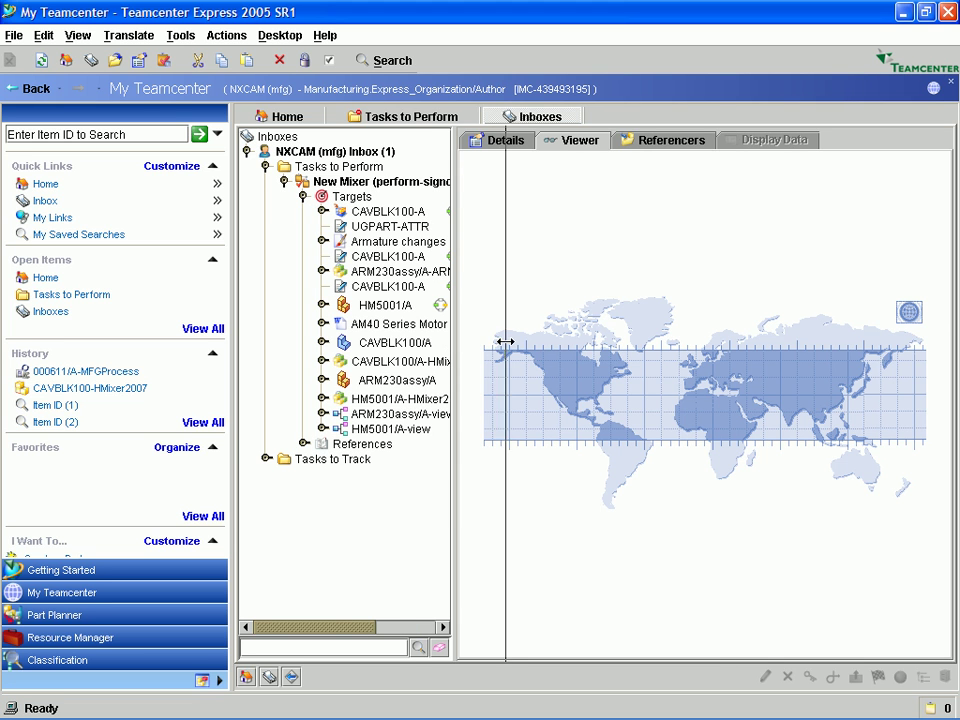
pyautogui.moveTo(453, 346); pyautogui.dragTo(506, 341)
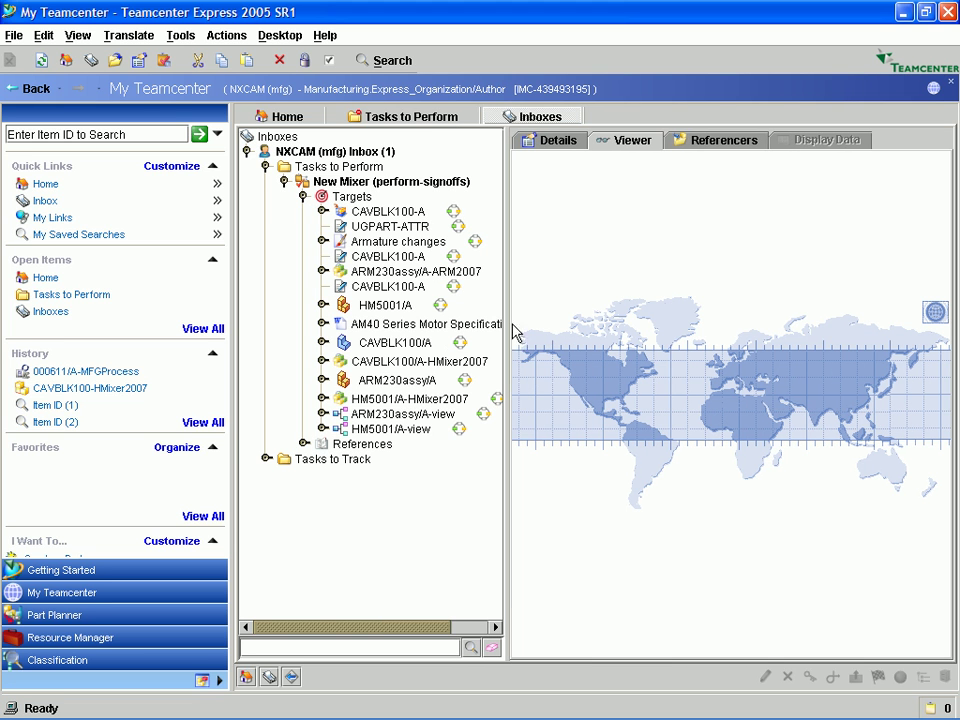
pyautogui.click(556, 141)
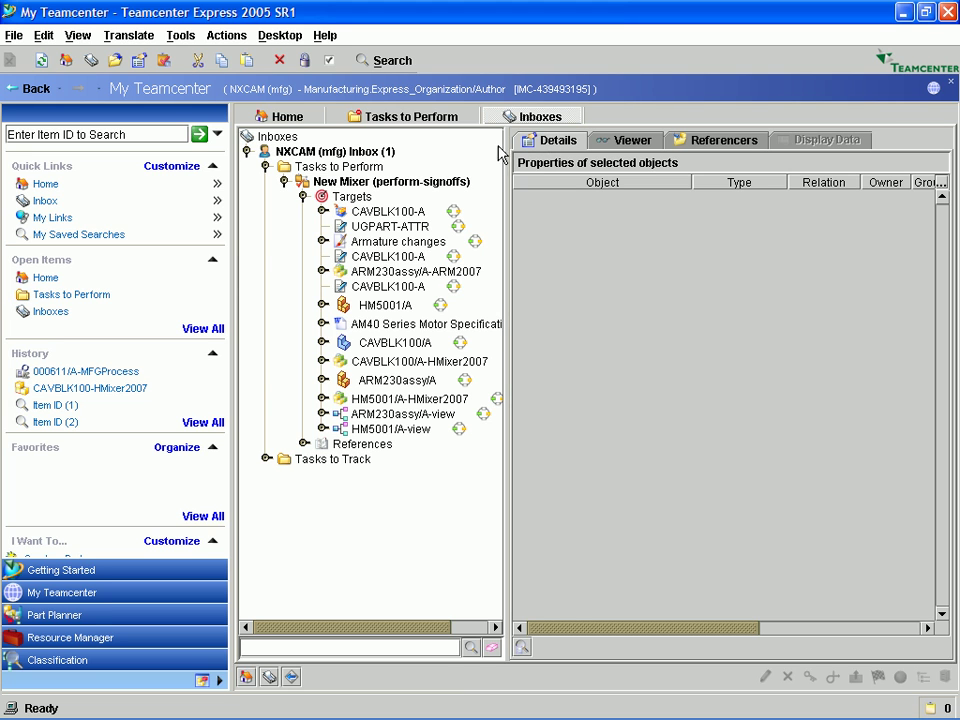
pyautogui.click(322, 361)
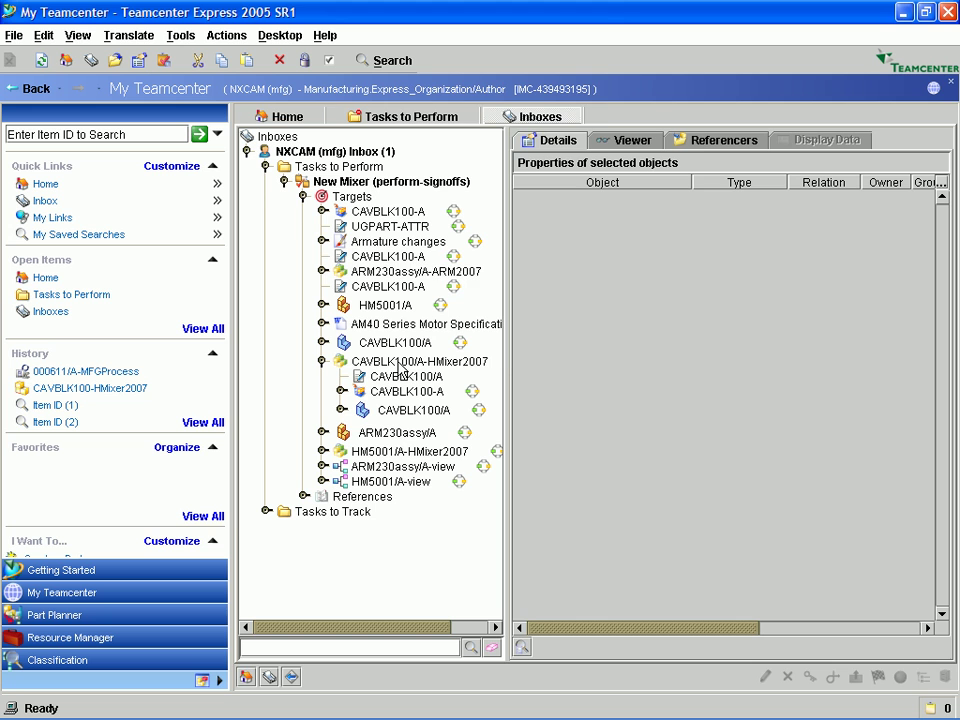
pyautogui.rightClick(401, 366)
pyautogui.moveTo(448, 130)
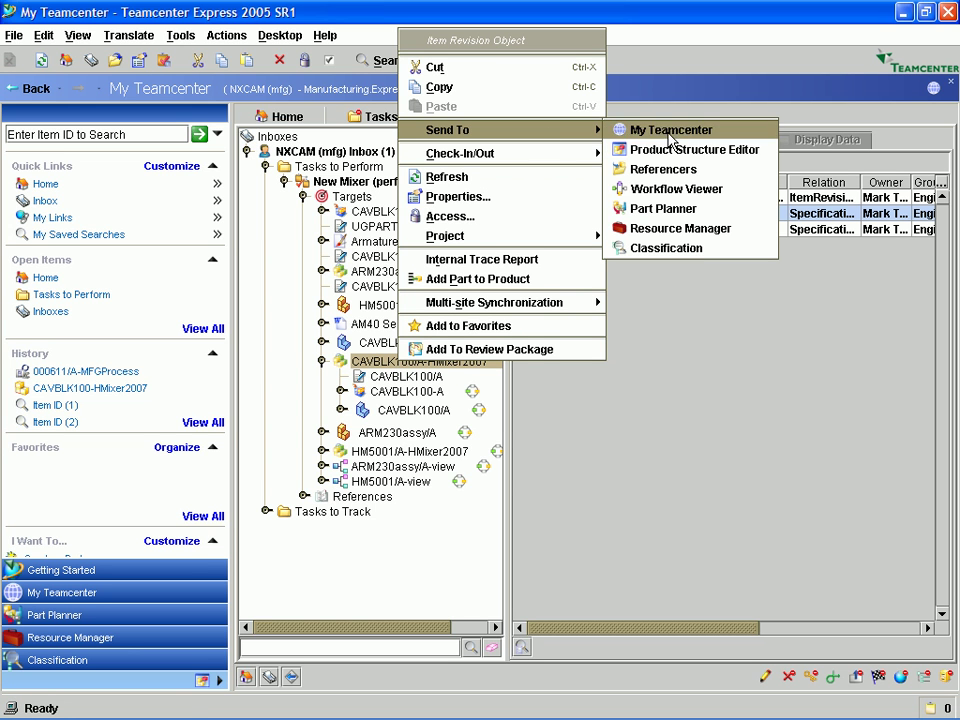
# Send CAVBLK100/A-HMixer2007 to Part Planner and open its 000611/A-MFGProcess process.
pyautogui.click(665, 209)
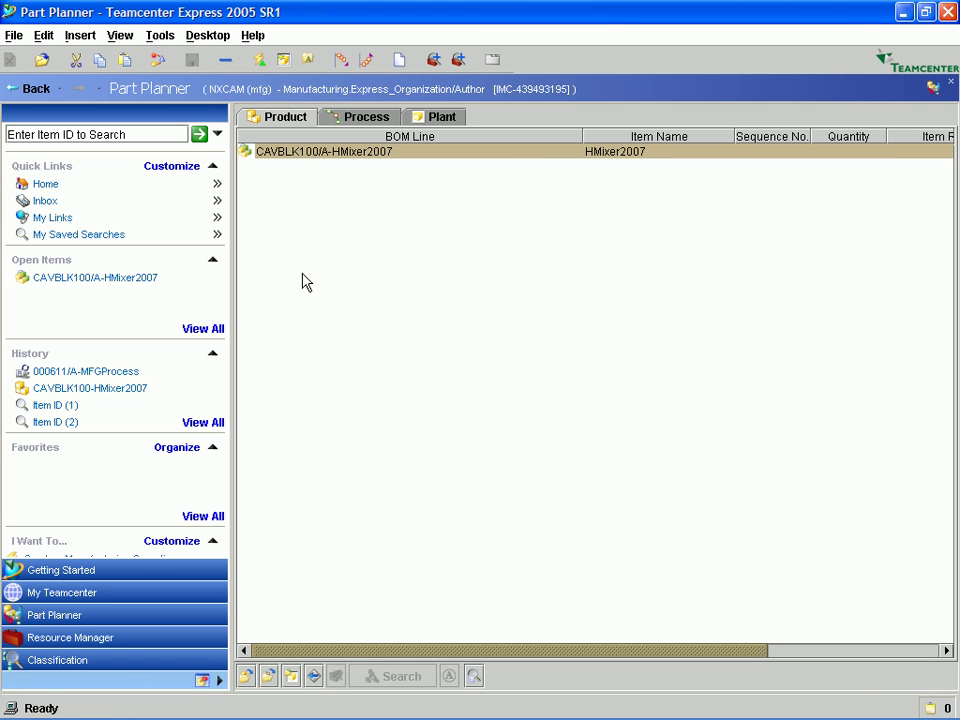
pyautogui.click(268, 676)
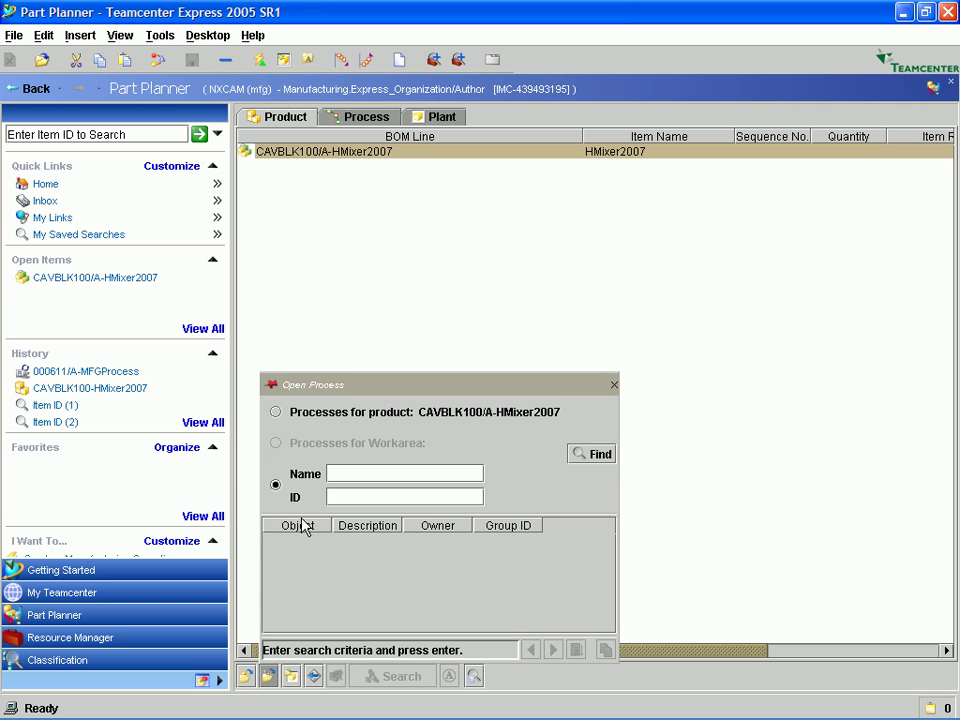
pyautogui.click(277, 413)
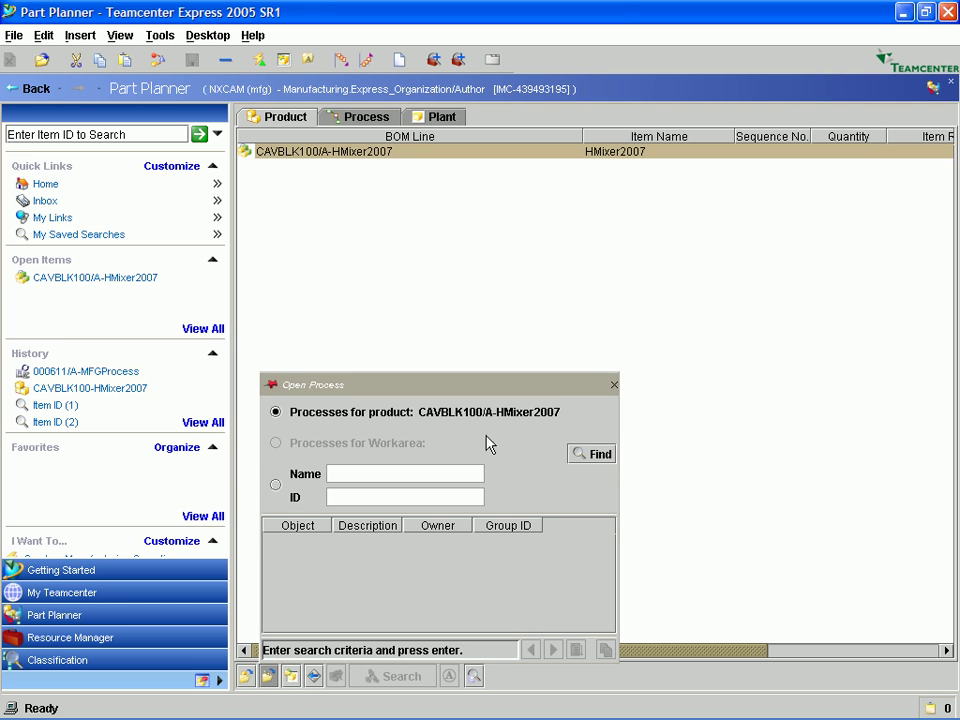
pyautogui.click(594, 456)
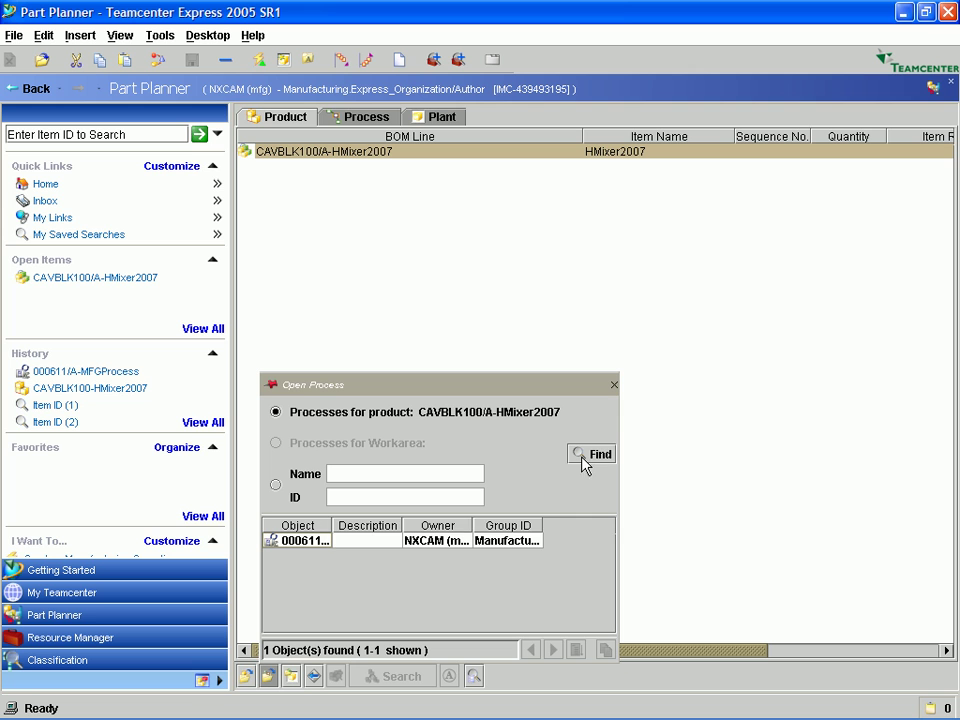
pyautogui.moveTo(340, 526); pyautogui.dragTo(405, 526)
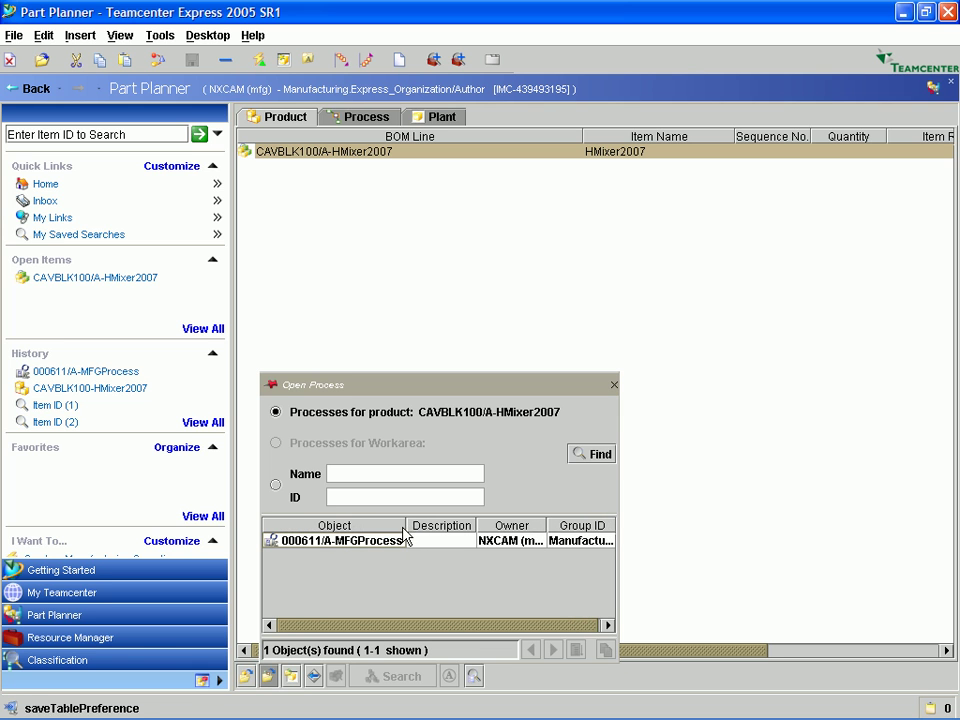
pyautogui.click(302, 545)
pyautogui.doubleClick(300, 545)
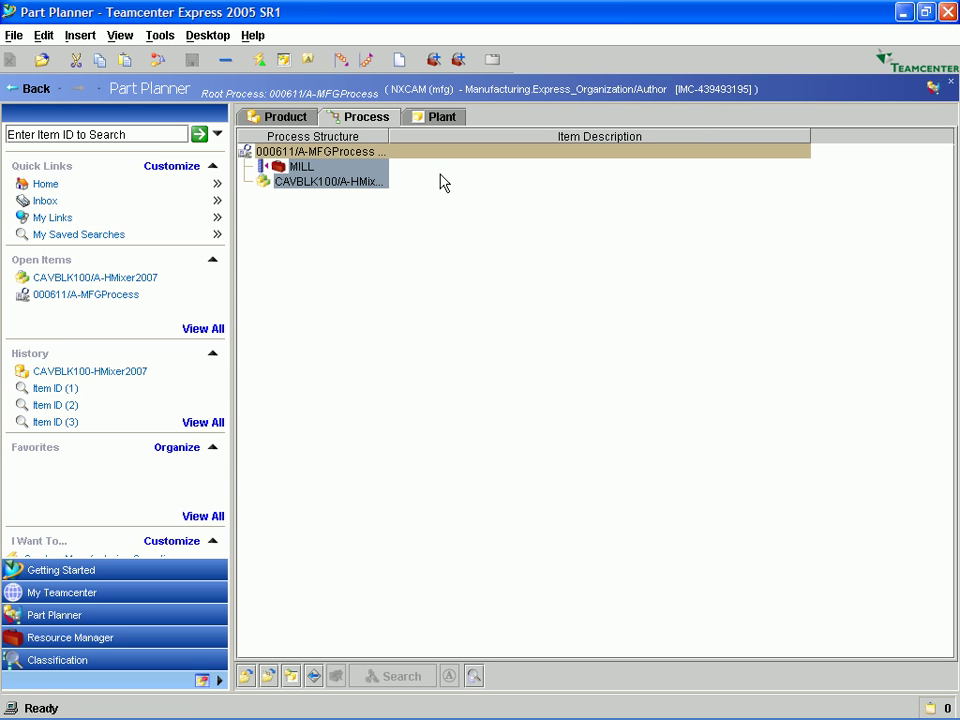
# Show a widened attachments panel with the CAVBLK100/A-HMixer2007 target expanded.
pyautogui.click(492, 61)
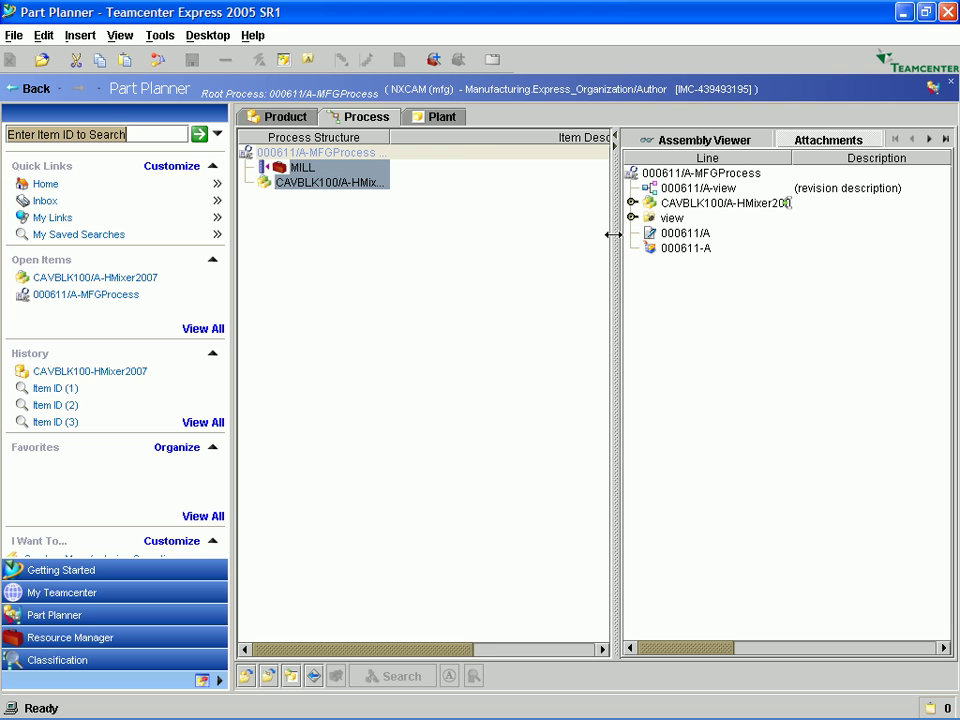
pyautogui.moveTo(613, 234); pyautogui.dragTo(445, 240)
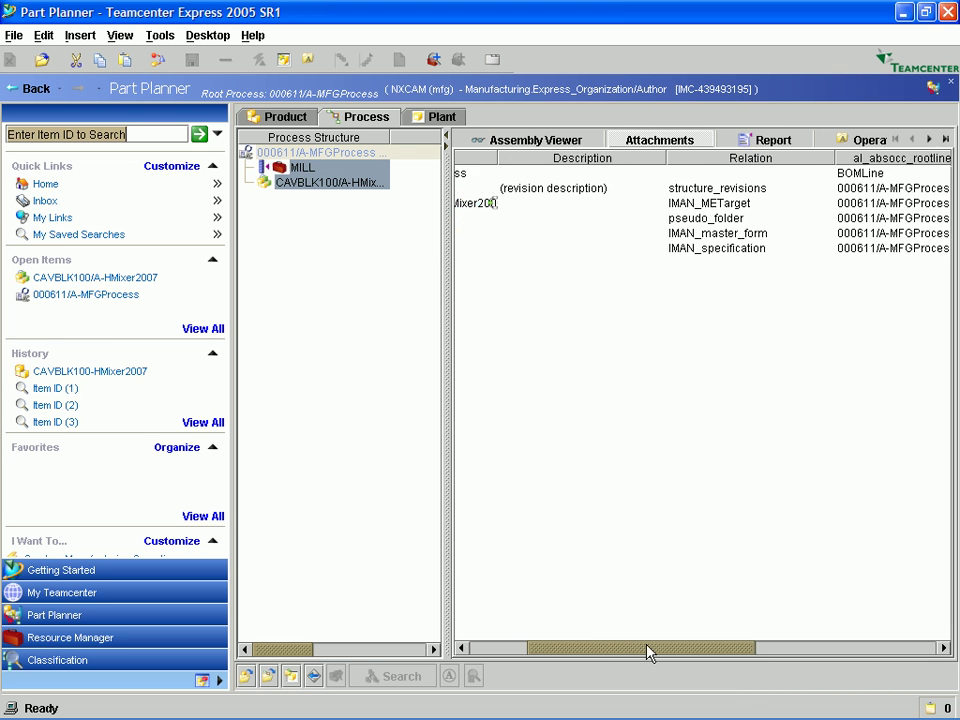
pyautogui.moveTo(586, 647)
pyautogui.mouseDown()
pyautogui.moveTo(600, 648)
pyautogui.moveTo(585, 649)
pyautogui.mouseUp()
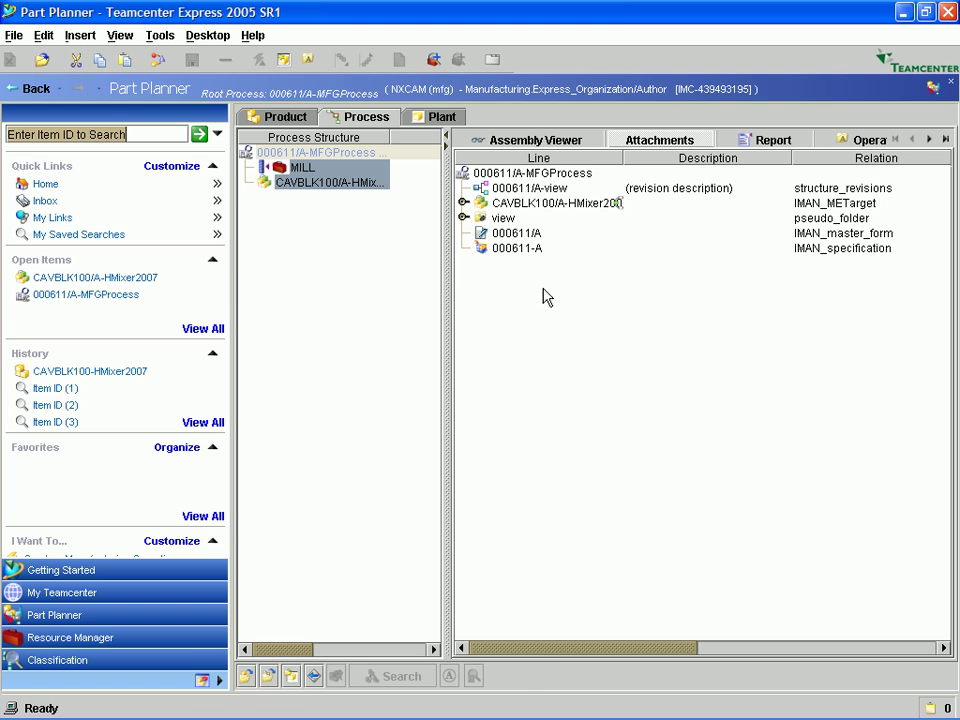
pyautogui.click(463, 203)
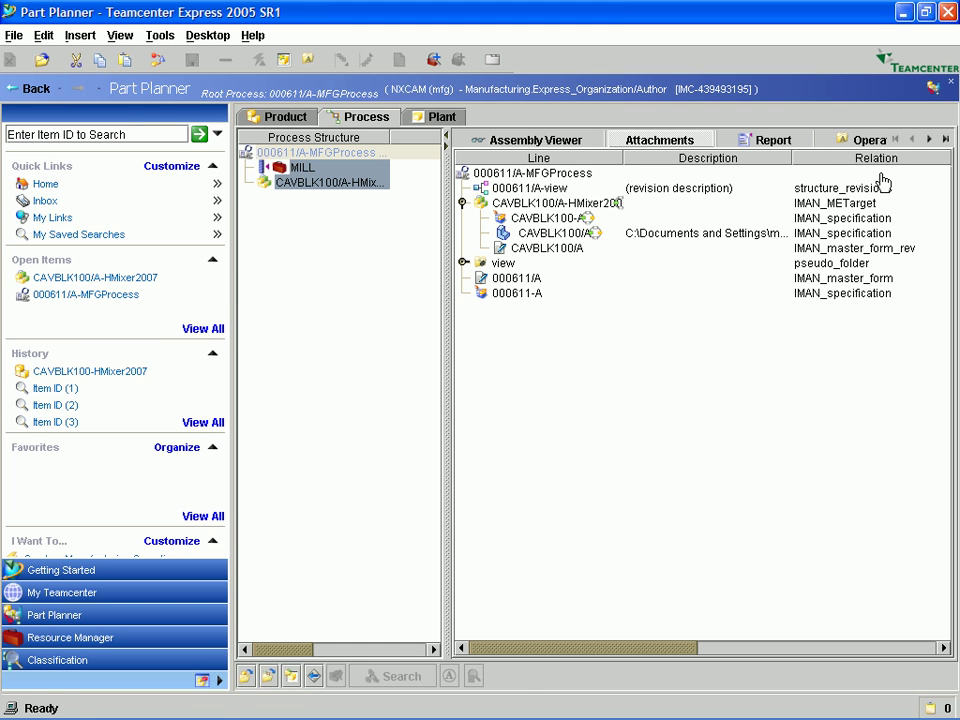
# Review the Operation Activities with a wider Line column, then return to Attachments.
pyautogui.click(930, 140)
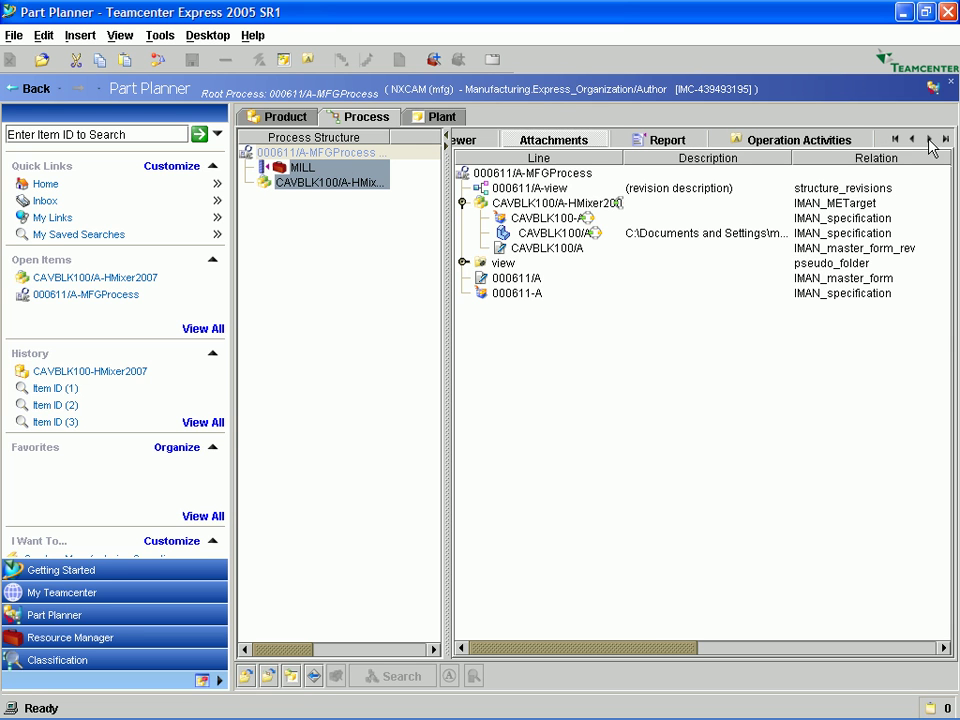
pyautogui.click(816, 145)
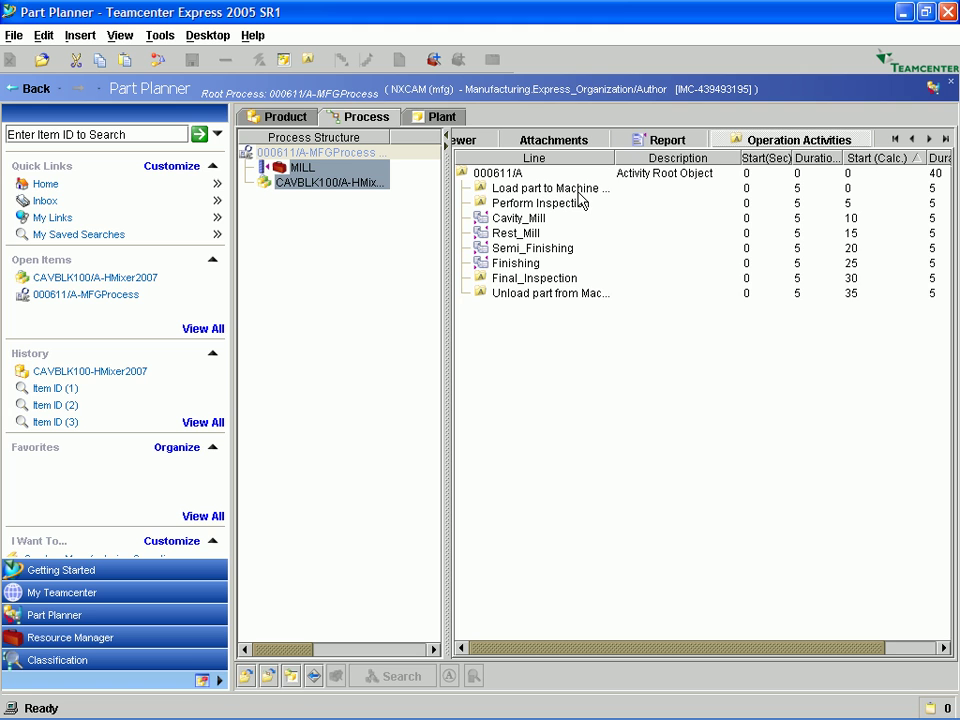
pyautogui.moveTo(614, 158); pyautogui.dragTo(645, 158)
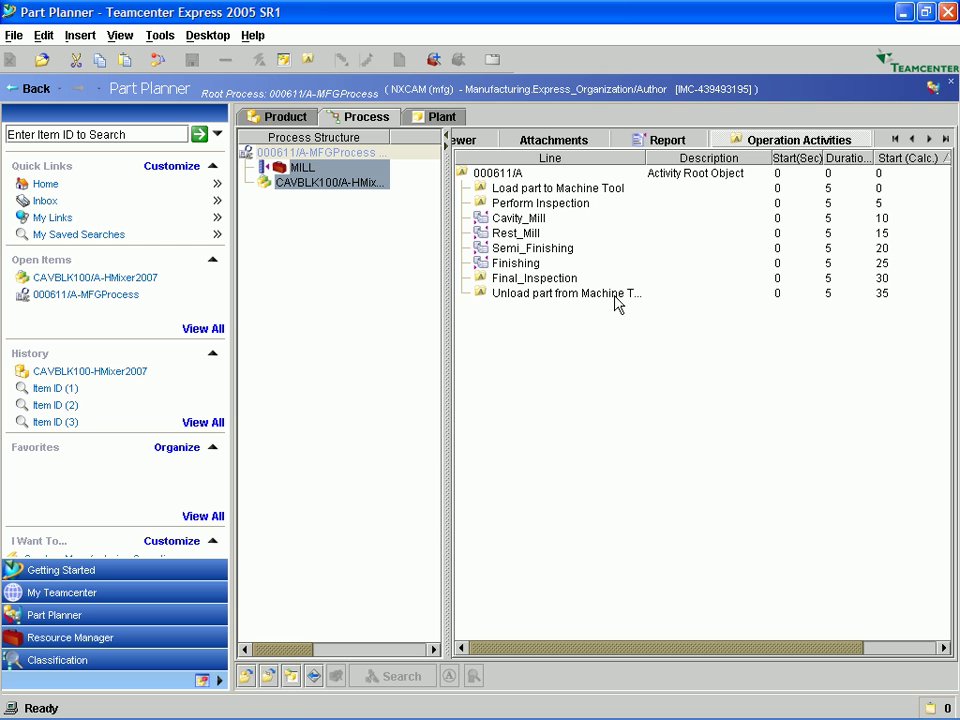
pyautogui.click(560, 146)
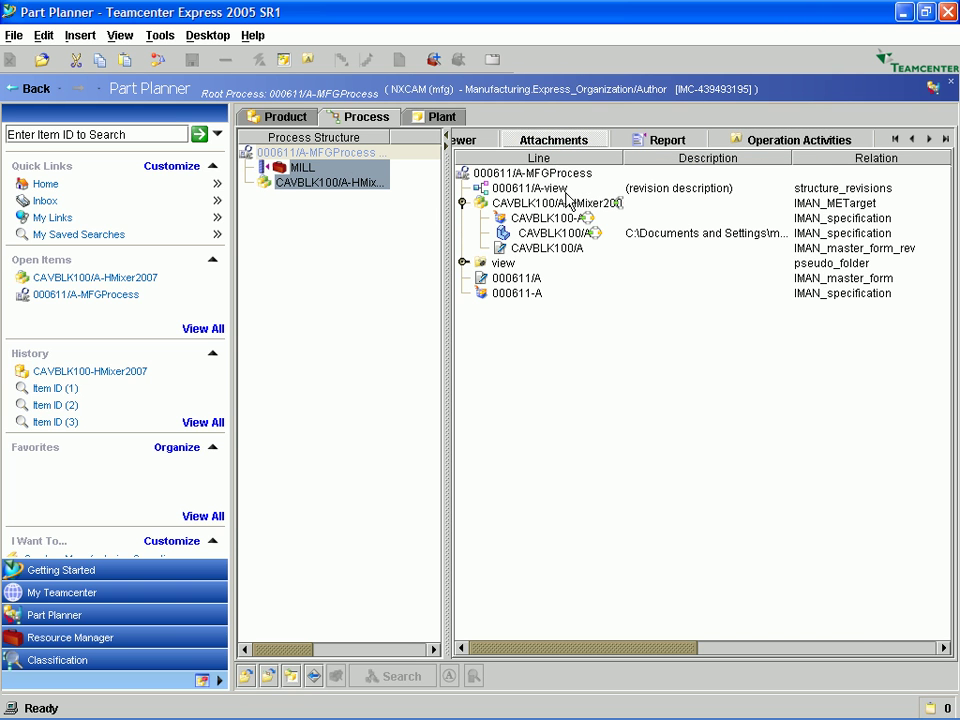
# Launch the 000611-A part in NX and enter the Manufacturing application with Ctrl+Alt+M.
pyautogui.doubleClick(510, 295)
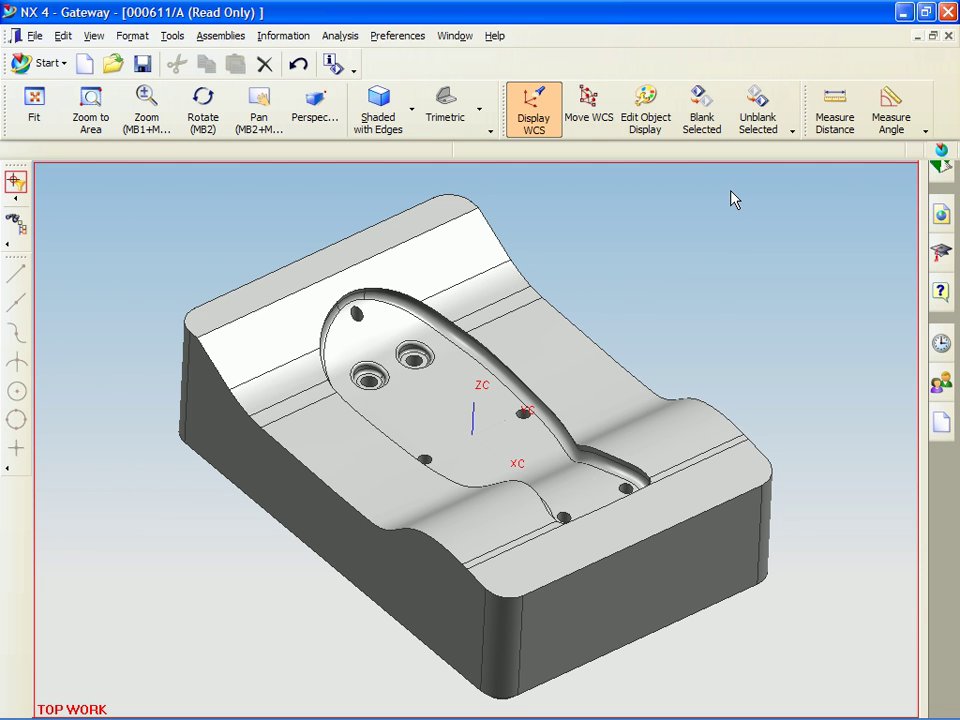
pyautogui.hotkey('ctrl', 'alt', 'm')
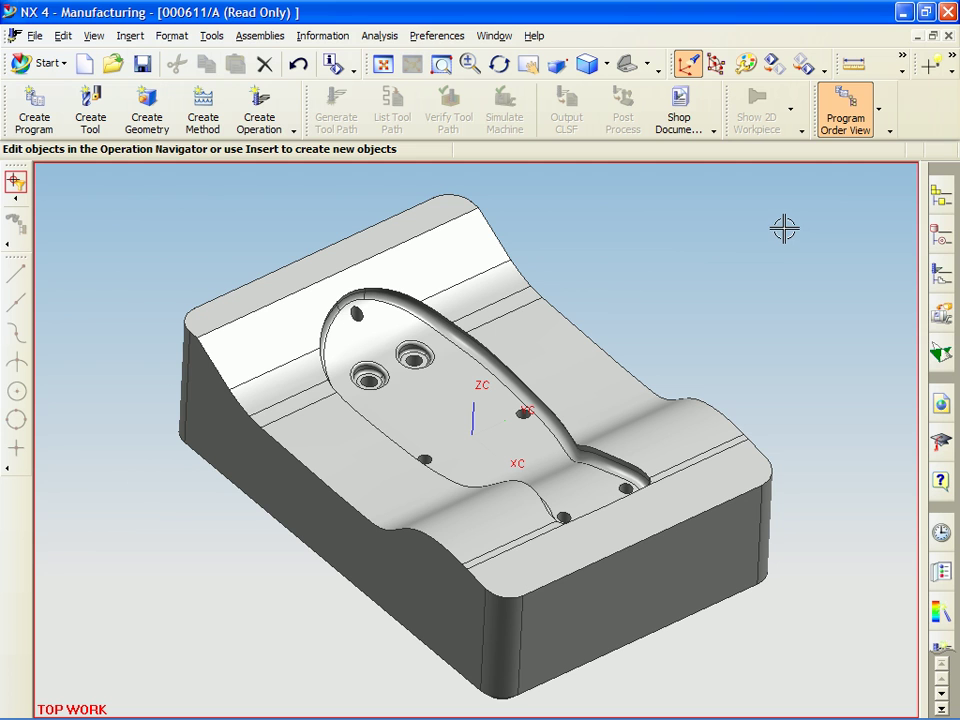
# Pin the Assembly Navigator showing 000611/A and its CAVBLK100 component.
pyautogui.click(939, 195)
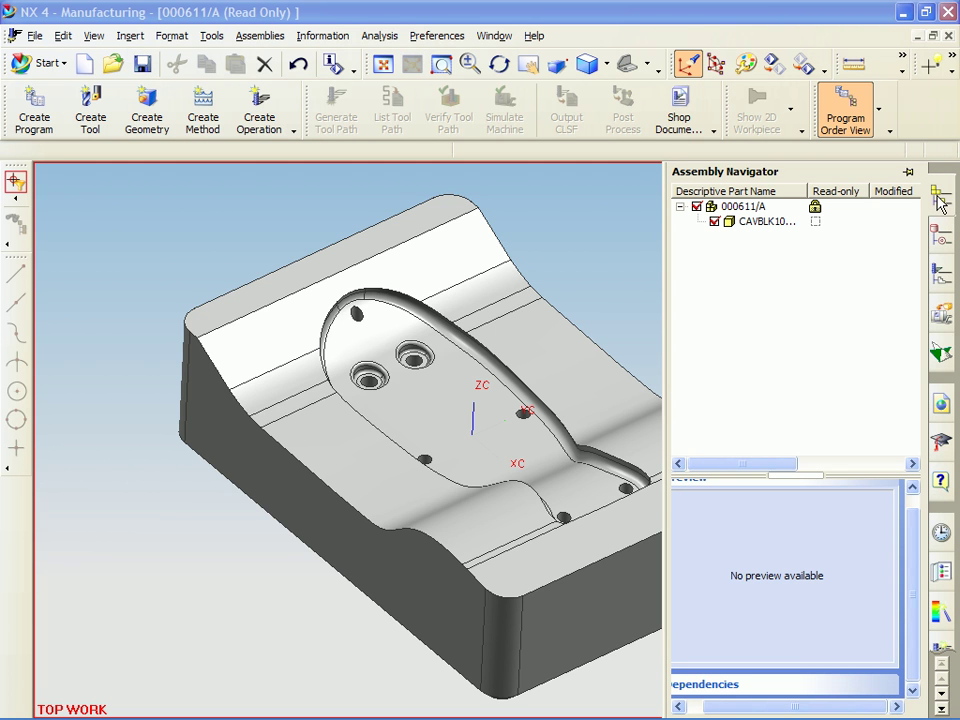
pyautogui.click(909, 173)
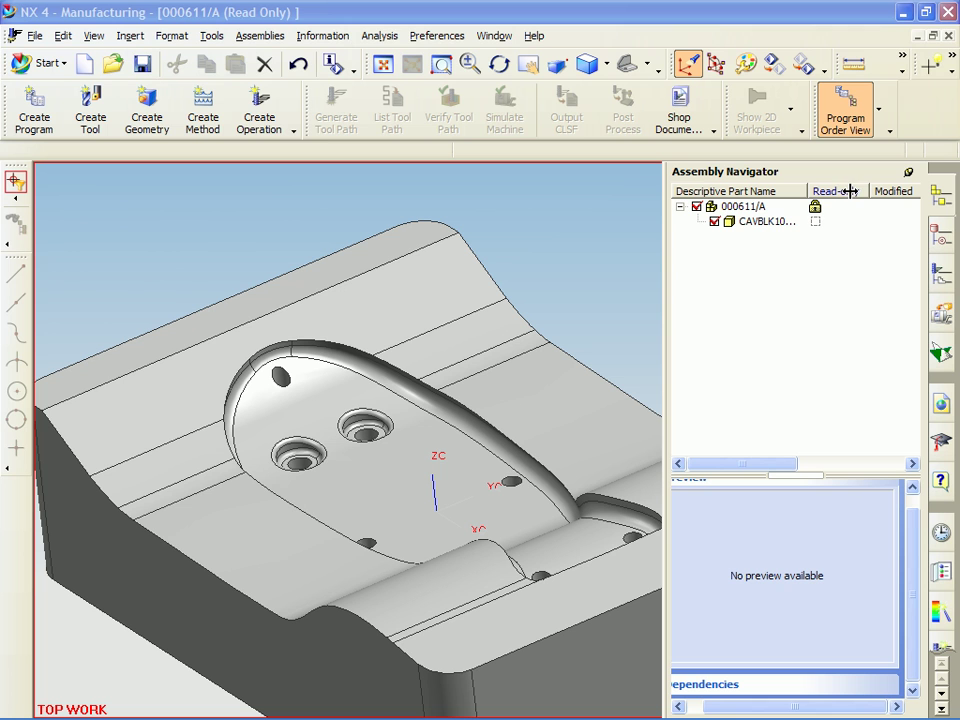
# Update CAVBLK100 from its Solid Edge link via its Interoperability properties.
pyautogui.rightClick(758, 221)
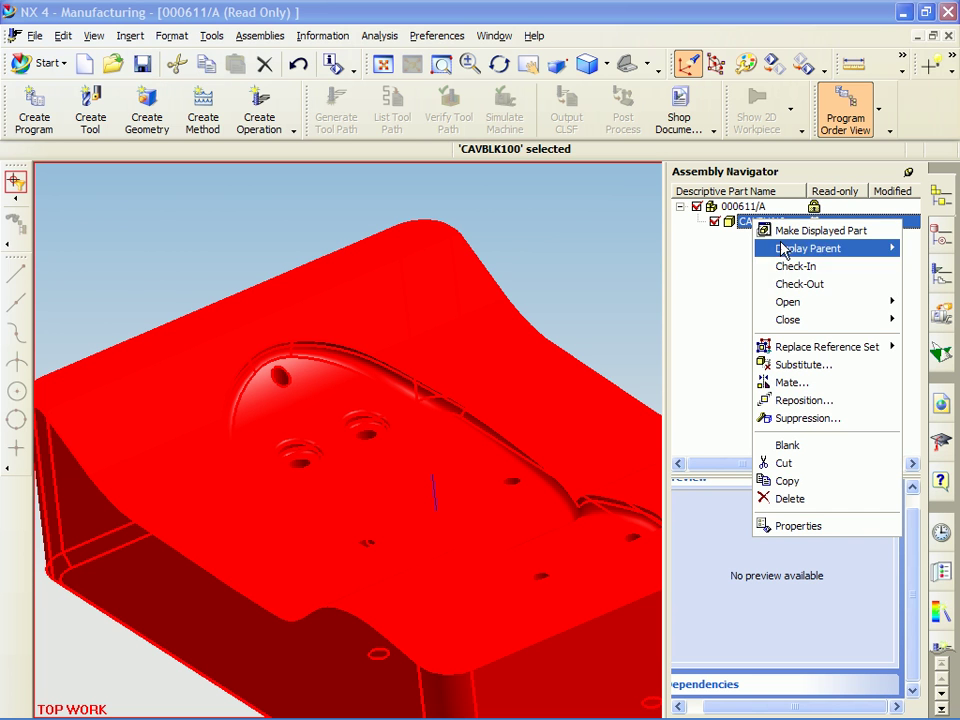
pyautogui.click(808, 526)
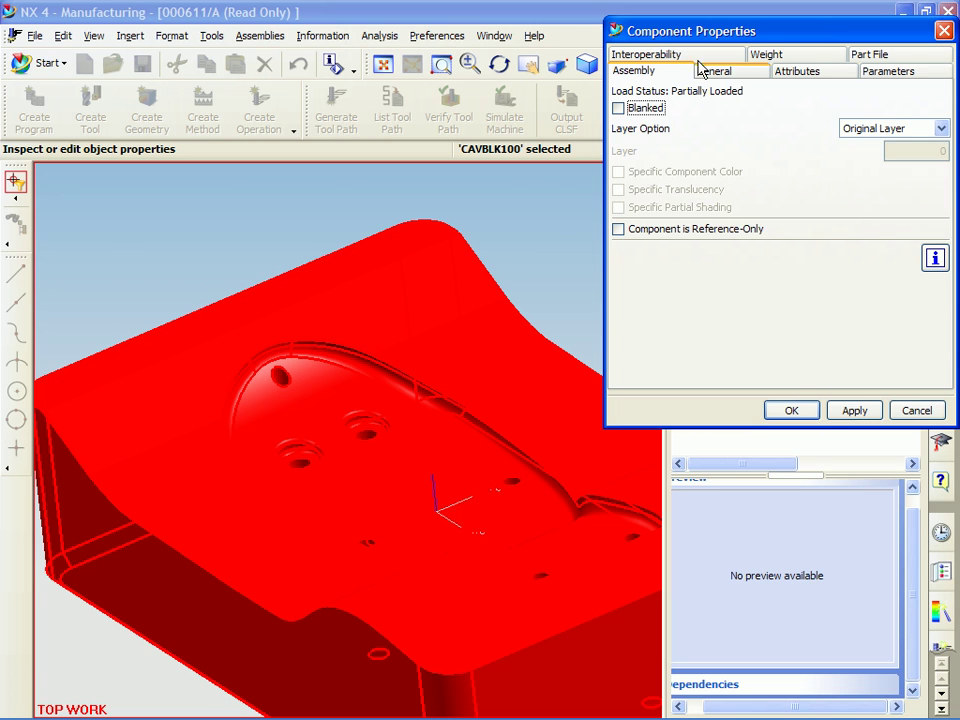
pyautogui.click(695, 58)
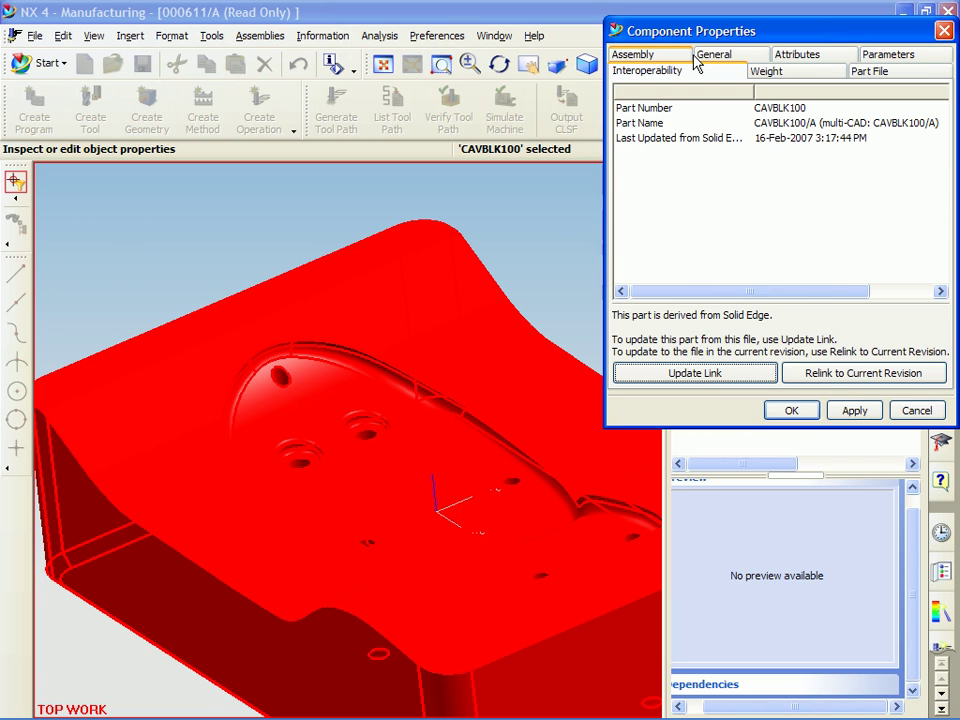
pyautogui.click(706, 374)
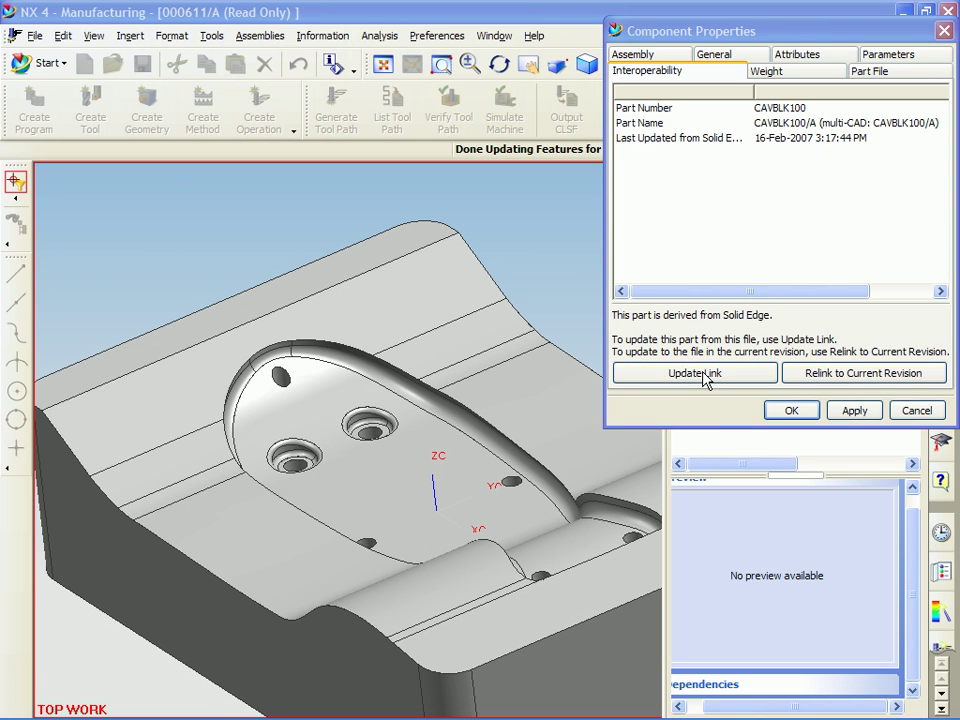
pyautogui.click(792, 411)
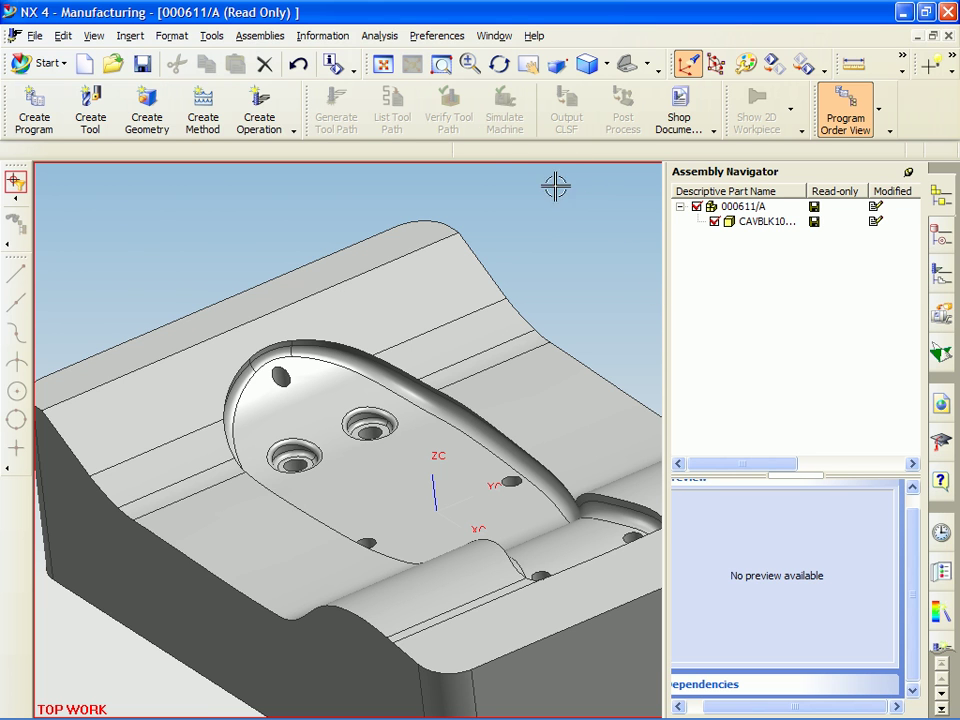
# Fit the view and generate a new tool path for the CAVITY_MILL operation.
pyautogui.hotkey('ctrl', 'f')
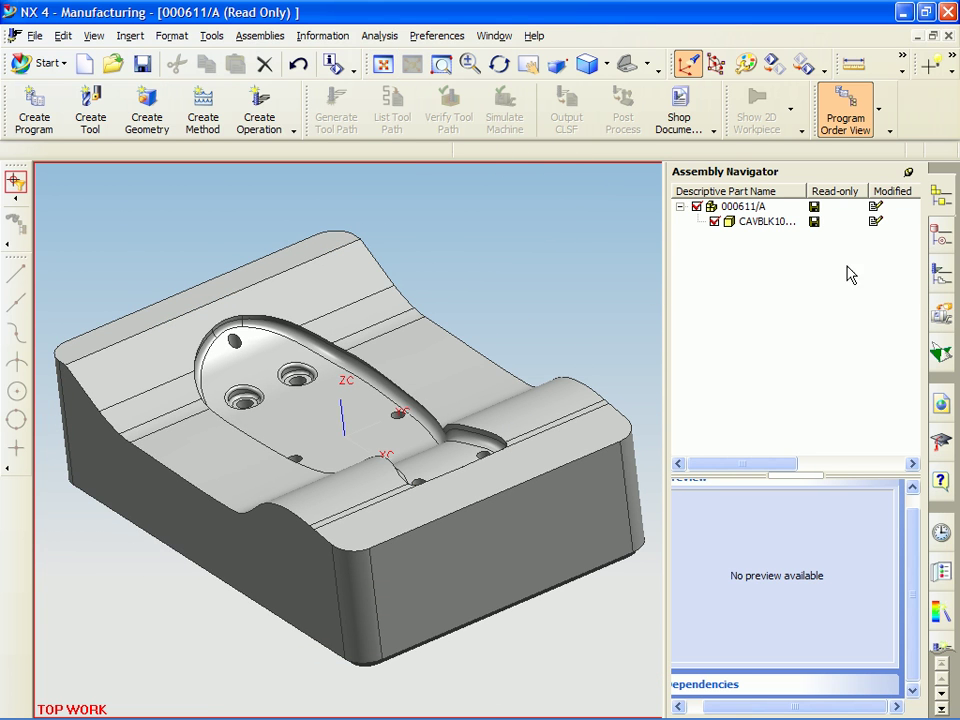
pyautogui.click(943, 240)
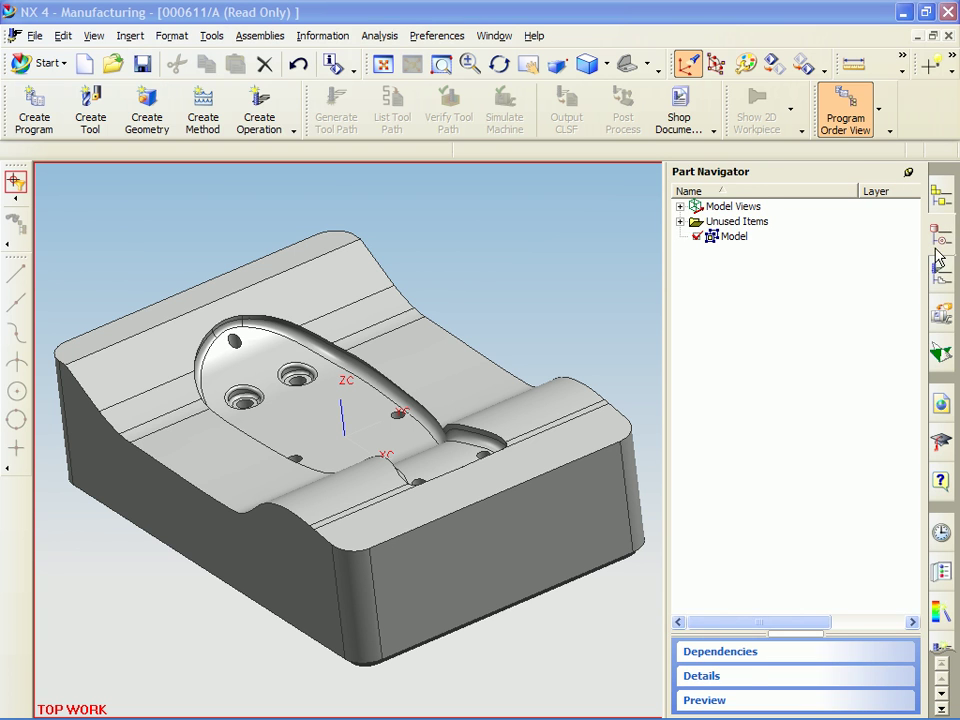
pyautogui.click(941, 272)
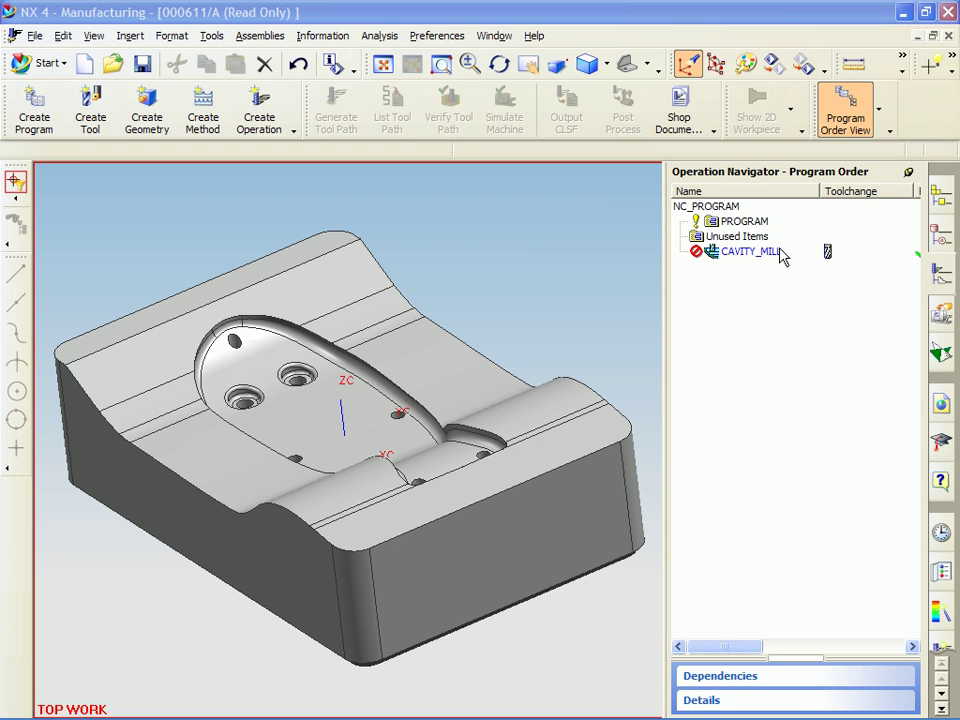
pyautogui.click(757, 255)
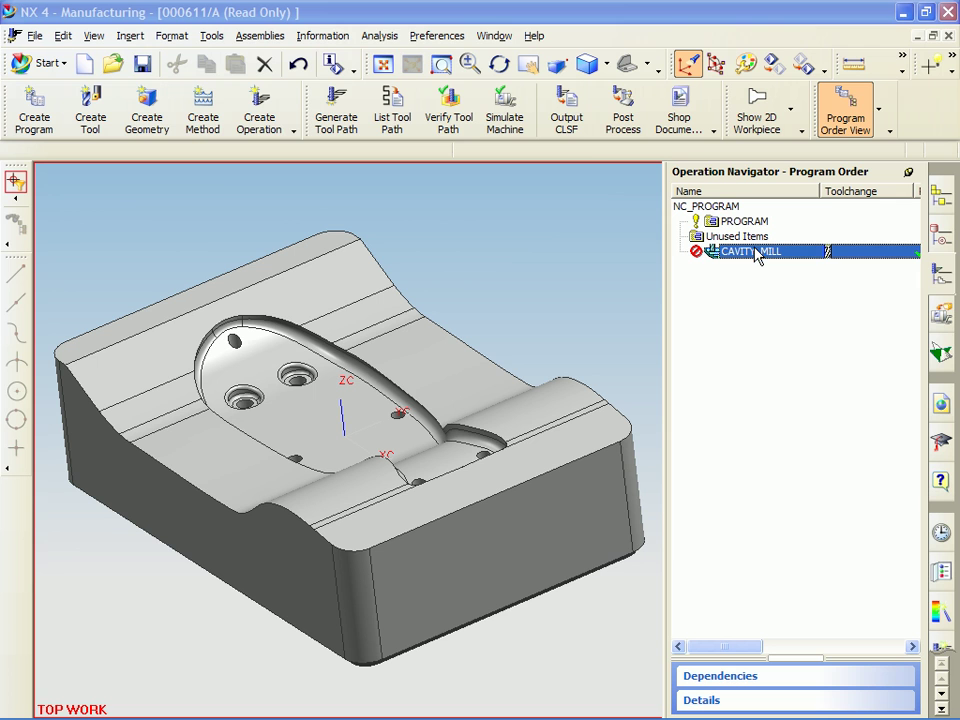
pyautogui.click(341, 107)
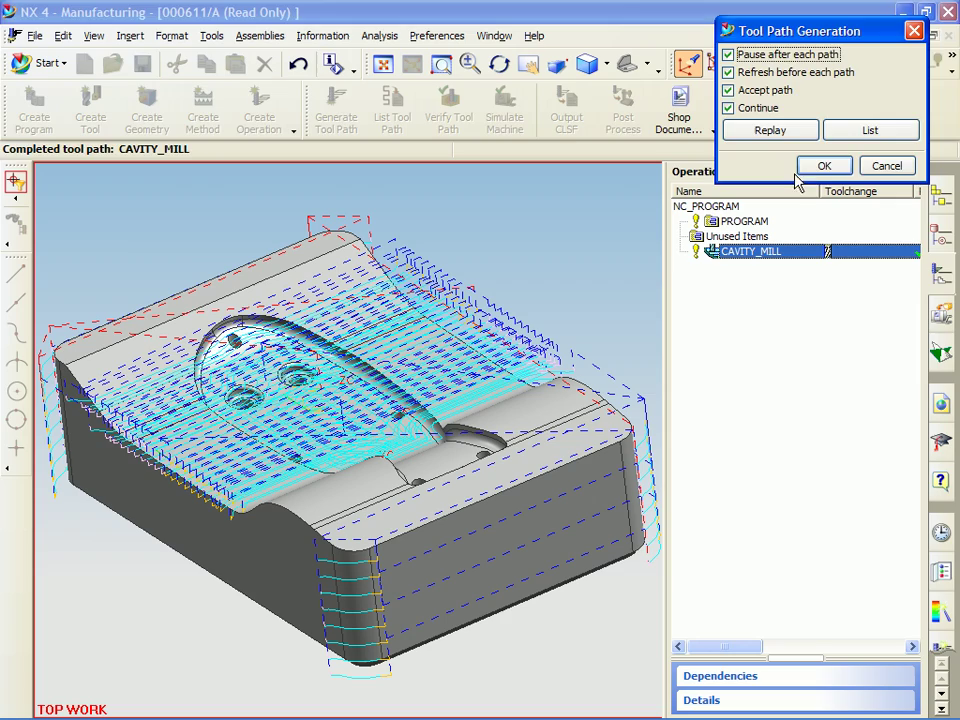
pyautogui.click(824, 166)
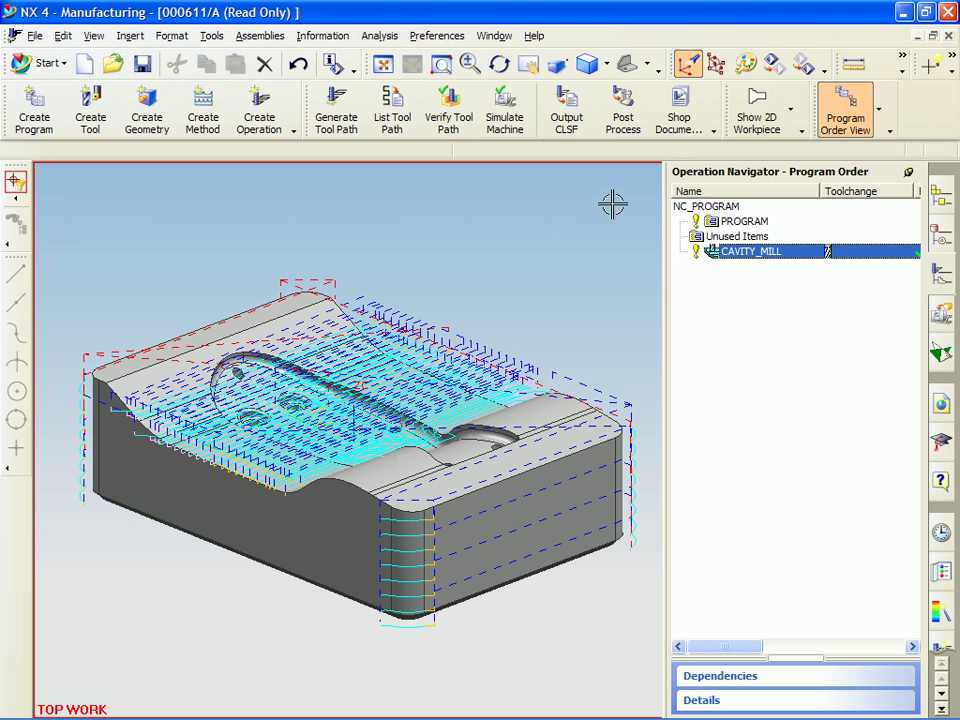
# Play a 2D Dynamic material-removal verification of the CAVITY_MILL tool path.
pyautogui.click(455, 120)
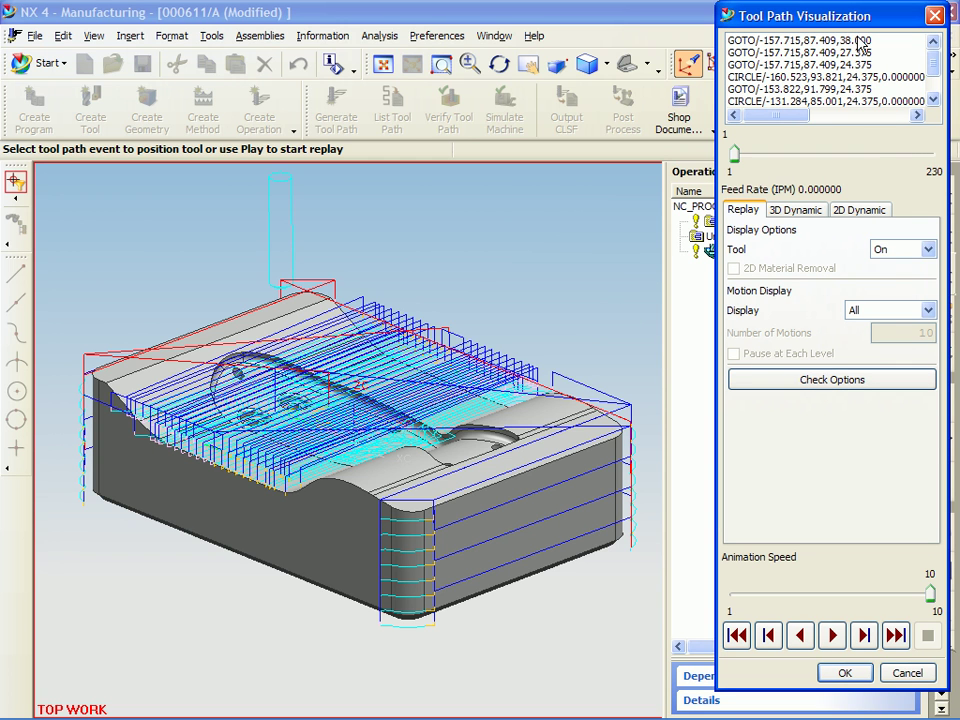
pyautogui.click(854, 212)
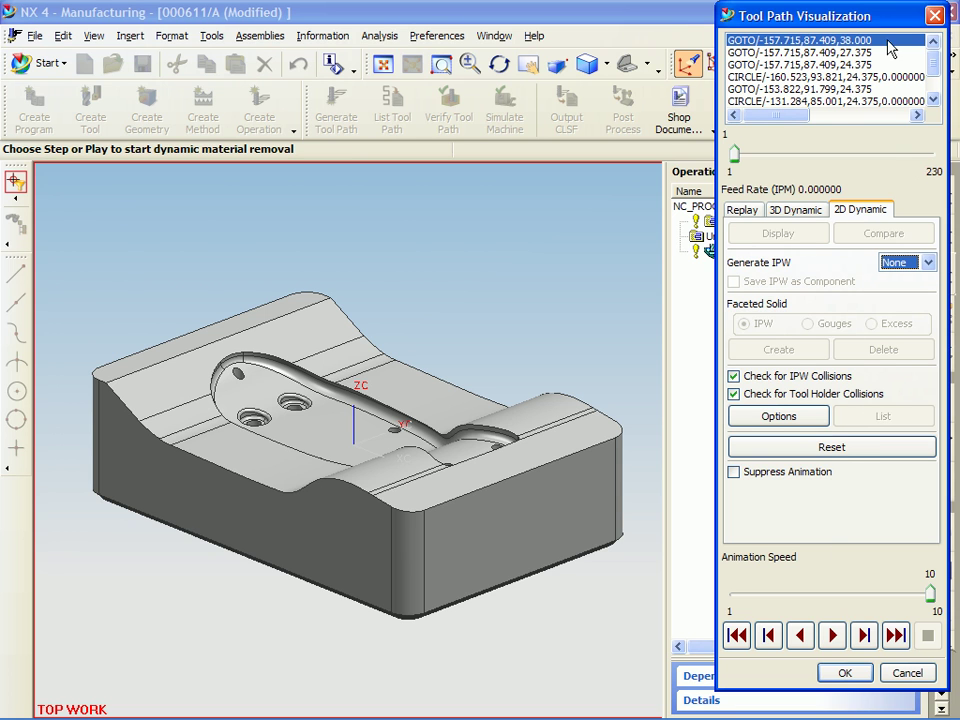
pyautogui.moveTo(896, 15); pyautogui.dragTo(883, 24)
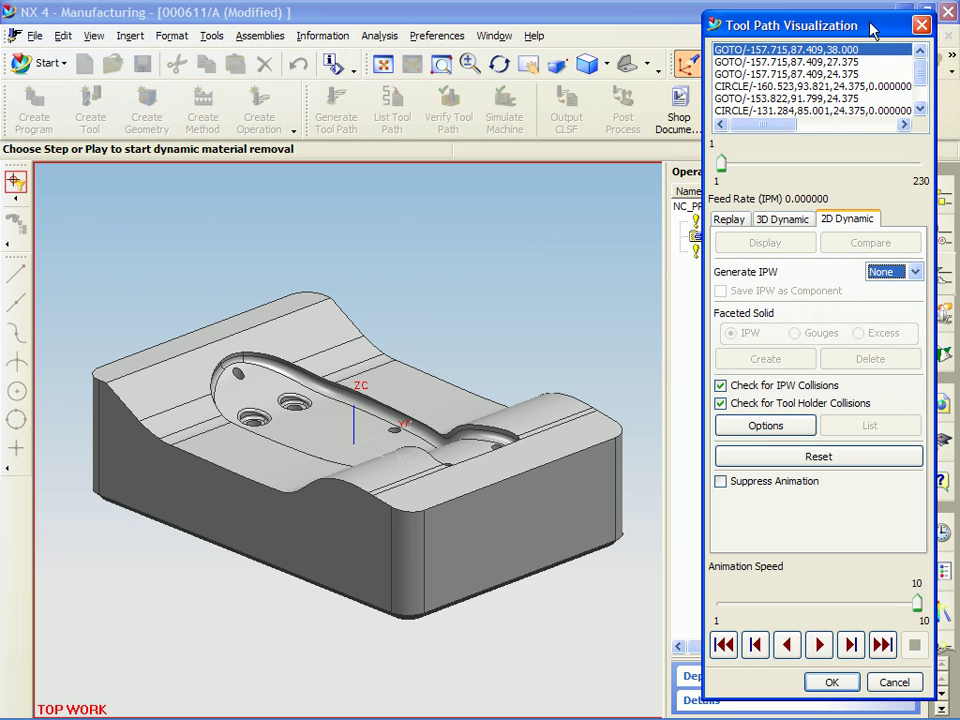
pyautogui.click(820, 646)
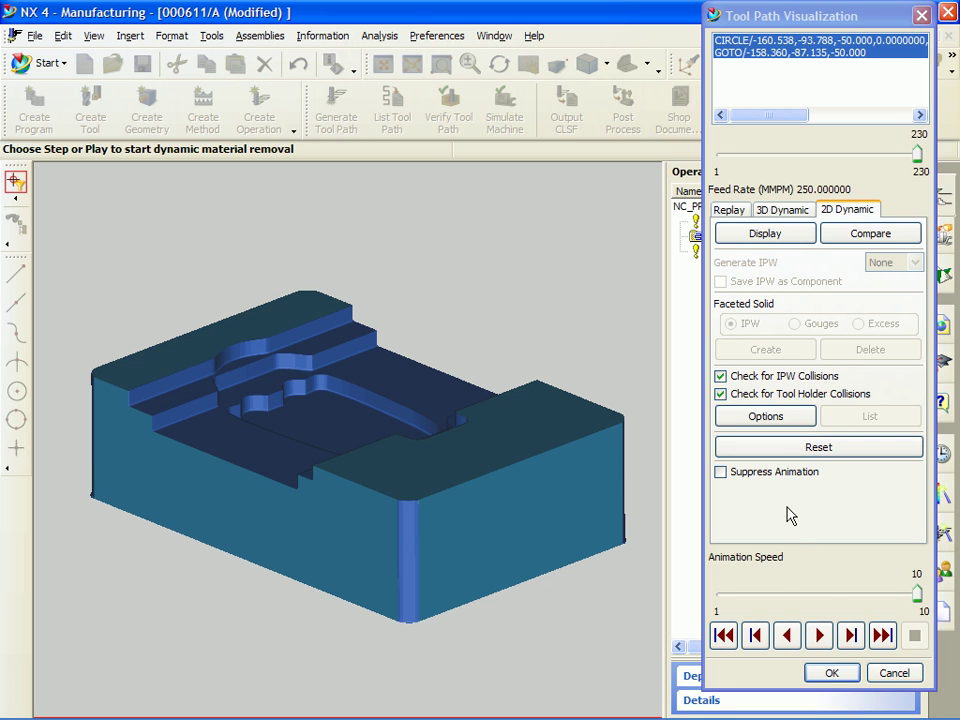
pyautogui.click(831, 674)
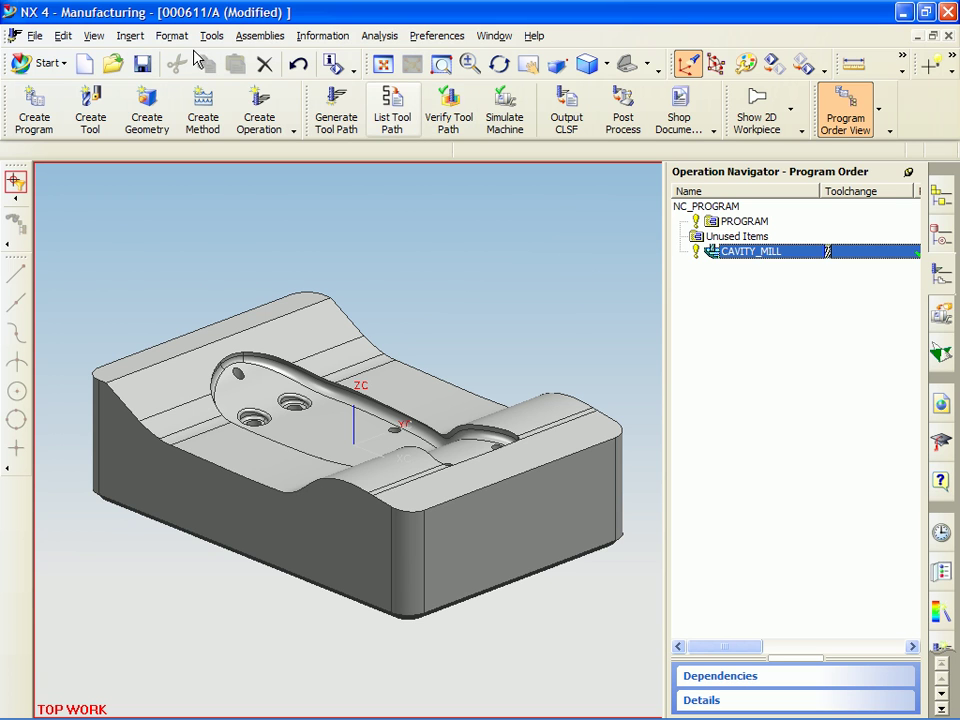
# Close all parts, confirming the modified-part prompt, and exit NX.
pyautogui.click(34, 37)
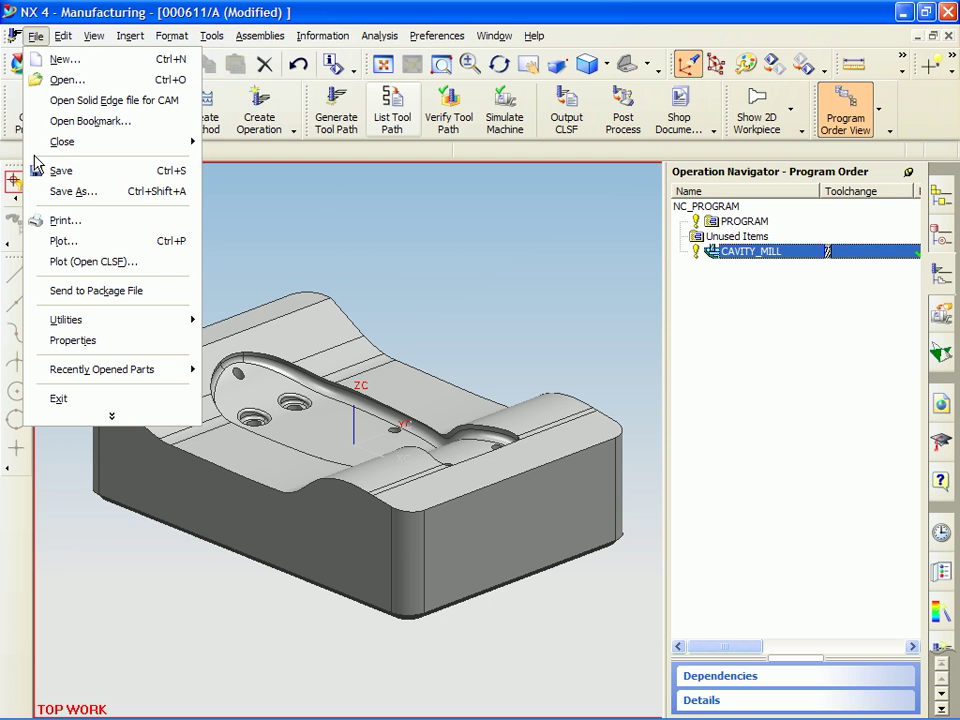
pyautogui.moveTo(62, 141)
pyautogui.click(240, 166)
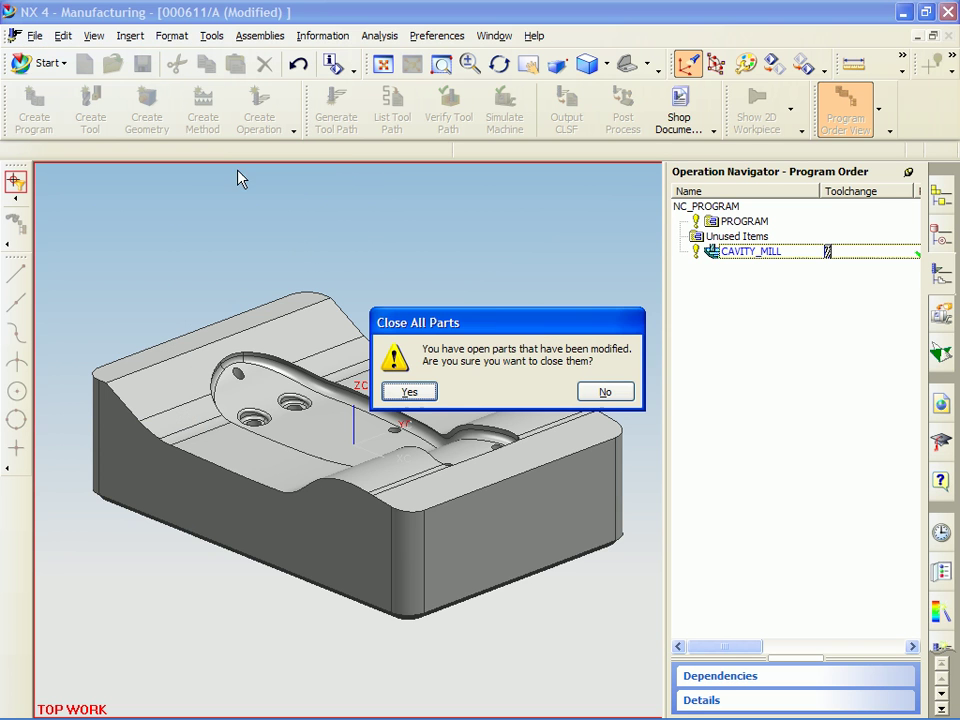
pyautogui.click(419, 396)
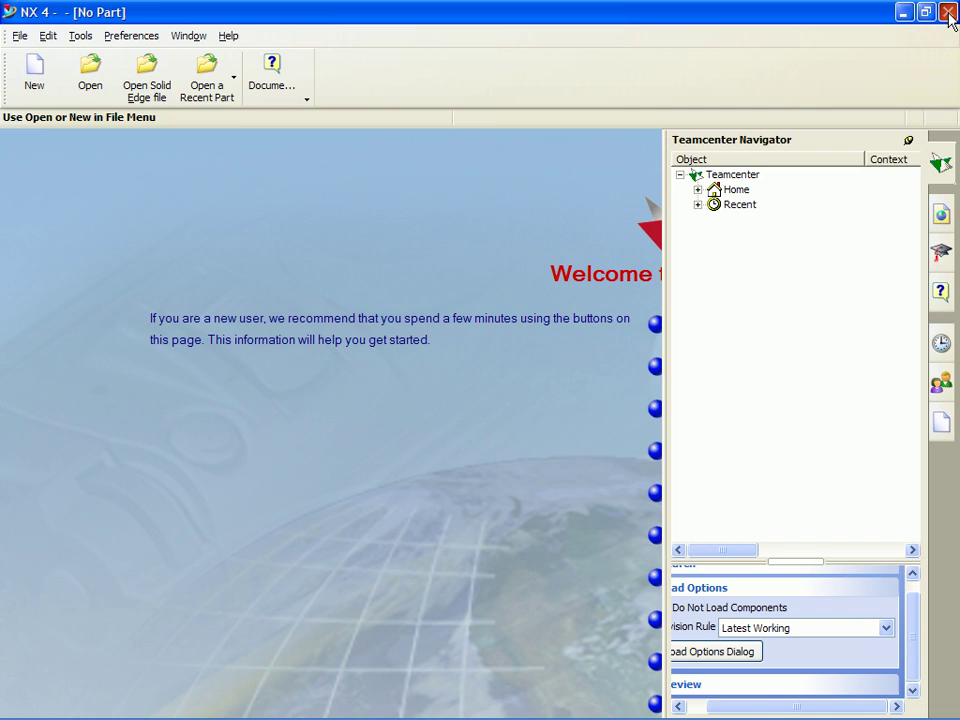
pyautogui.click(948, 13)
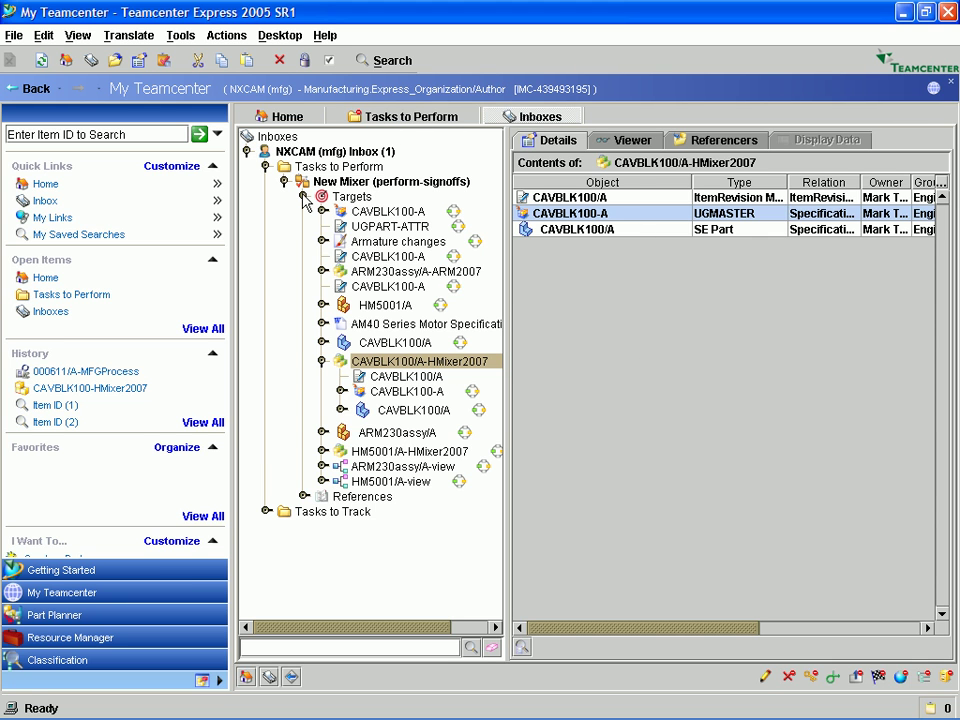
# Approve the New Mixer signoff with comment 'I have updated the toolpaths for the cavity. Ready for production.'.
pyautogui.doubleClick(354, 195)
pyautogui.click(356, 186)
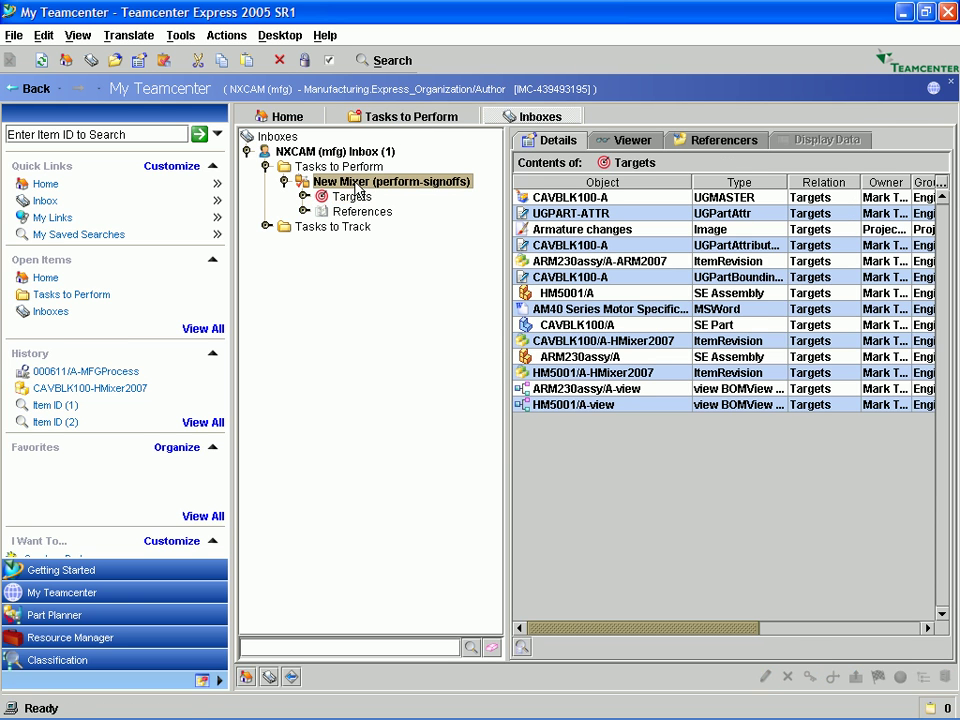
pyautogui.click(627, 140)
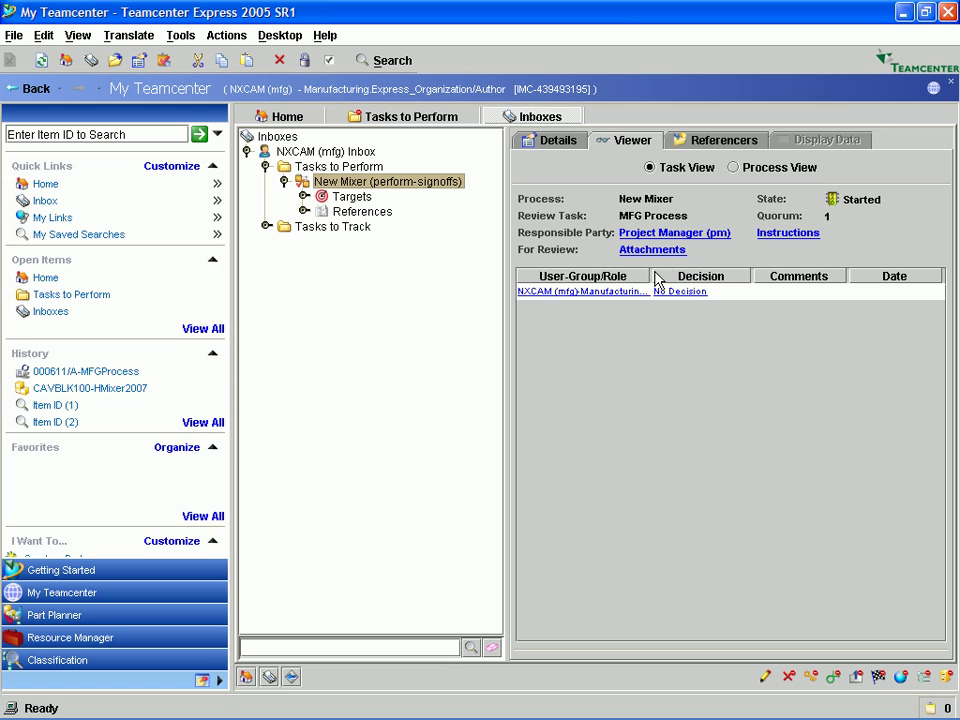
pyautogui.click(681, 293)
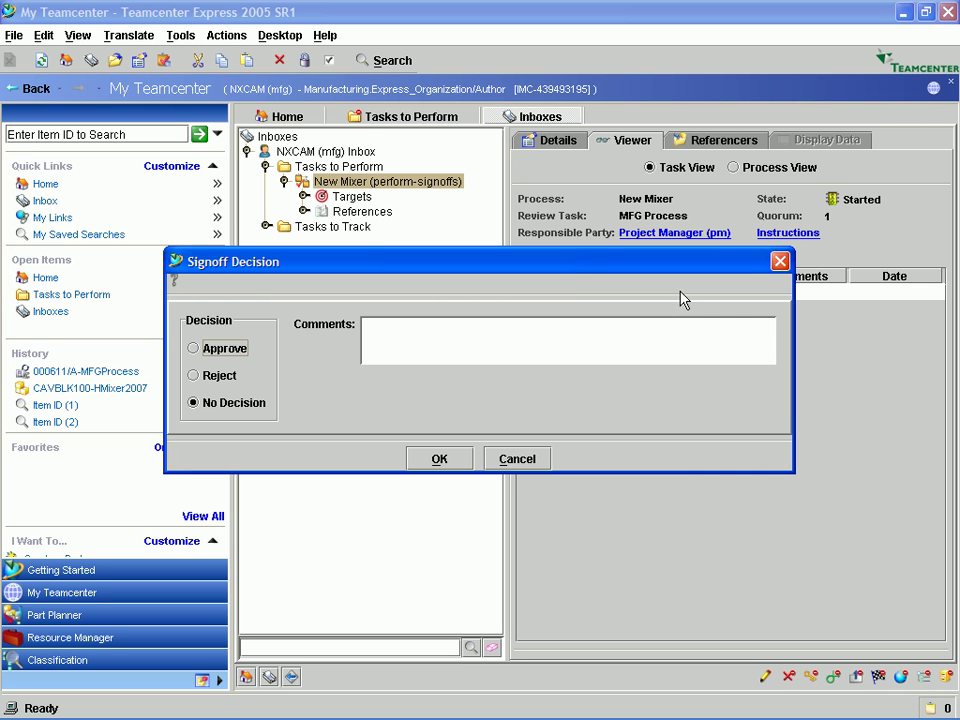
pyautogui.click(196, 349)
pyautogui.click(371, 320)
pyautogui.write('I have ')
pyautogui.write('updated')
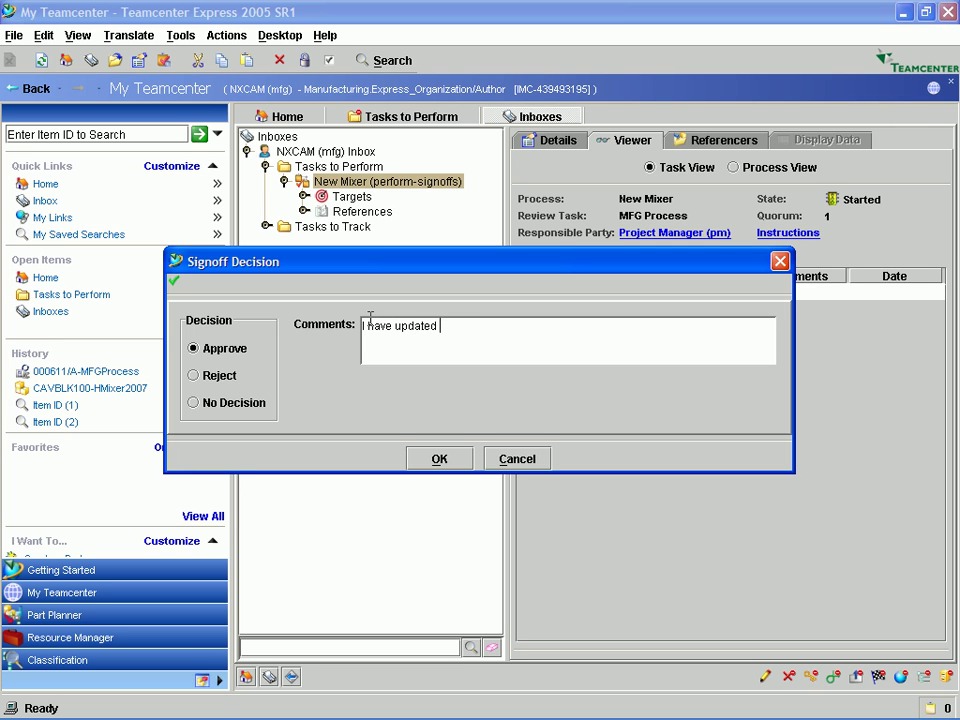
pyautogui.write(' the toolpath')
pyautogui.write('s for the c')
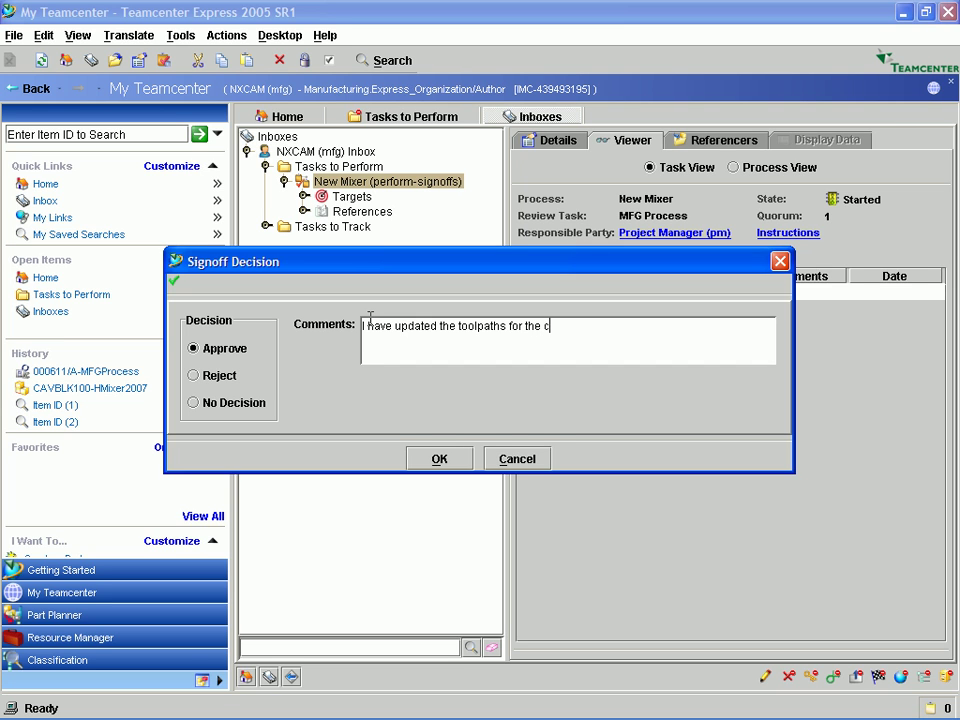
pyautogui.write('avity')
pyautogui.write('. ')
pyautogui.write('Rea')
pyautogui.write('dy for ')
pyautogui.write('produc')
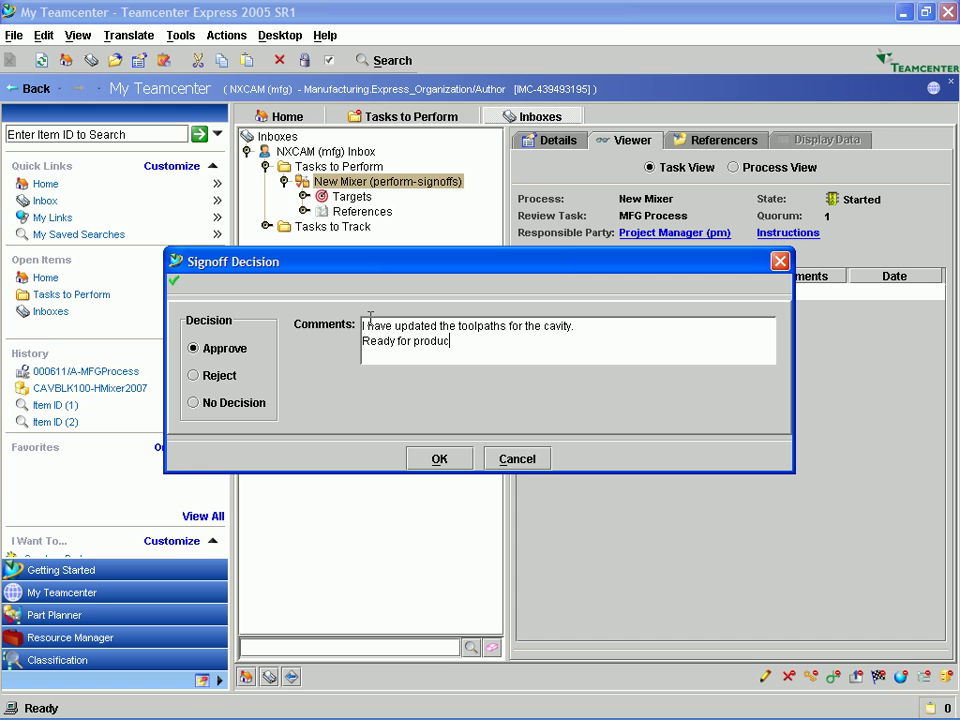
pyautogui.write('tion.')
pyautogui.click(444, 457)
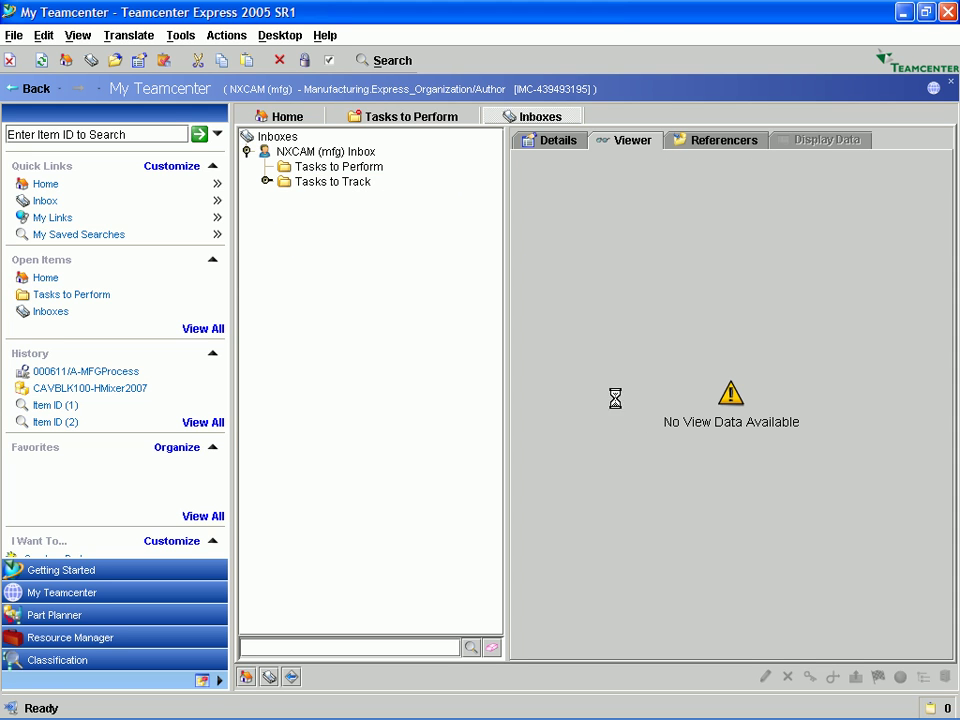
pyautogui.click(952, 84)
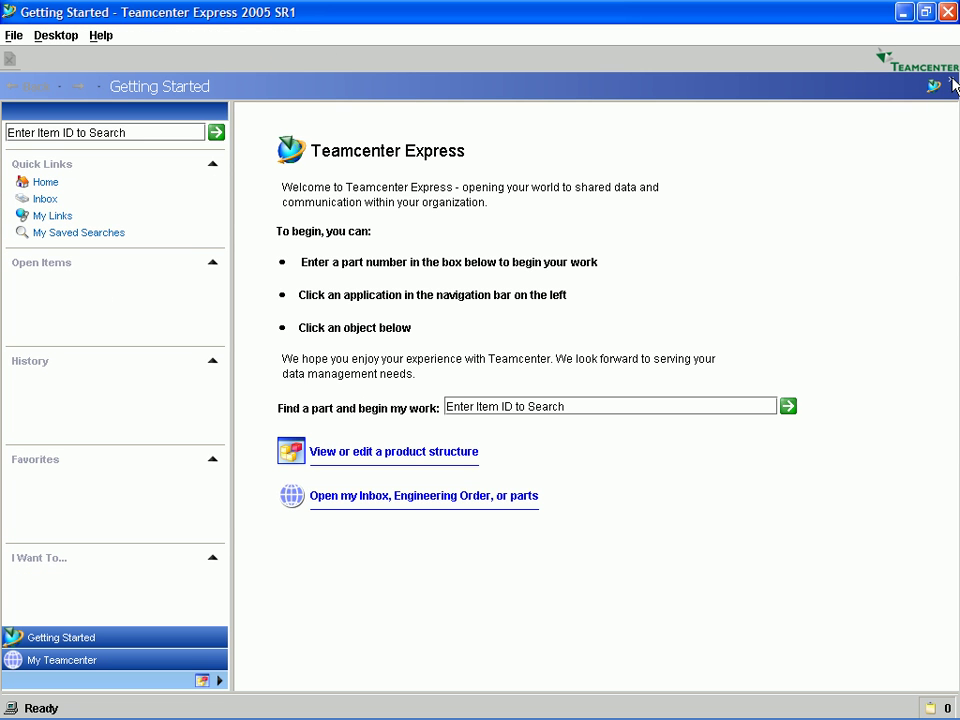
pyautogui.click(44, 183)
pyautogui.write('pm')
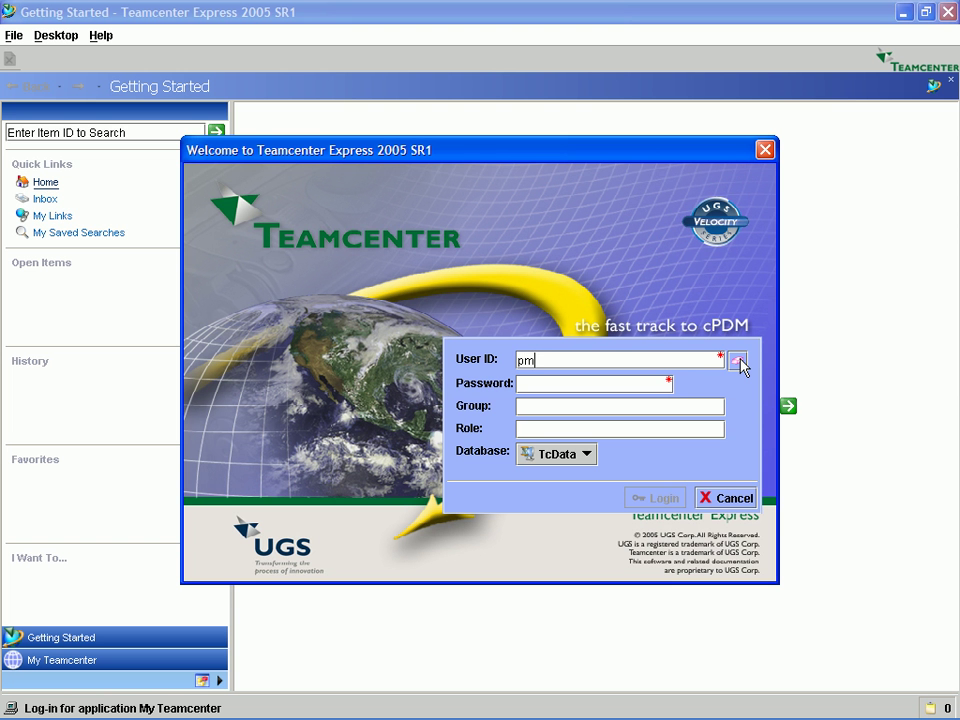
pyautogui.press('Tab')
pyautogui.write('pm')
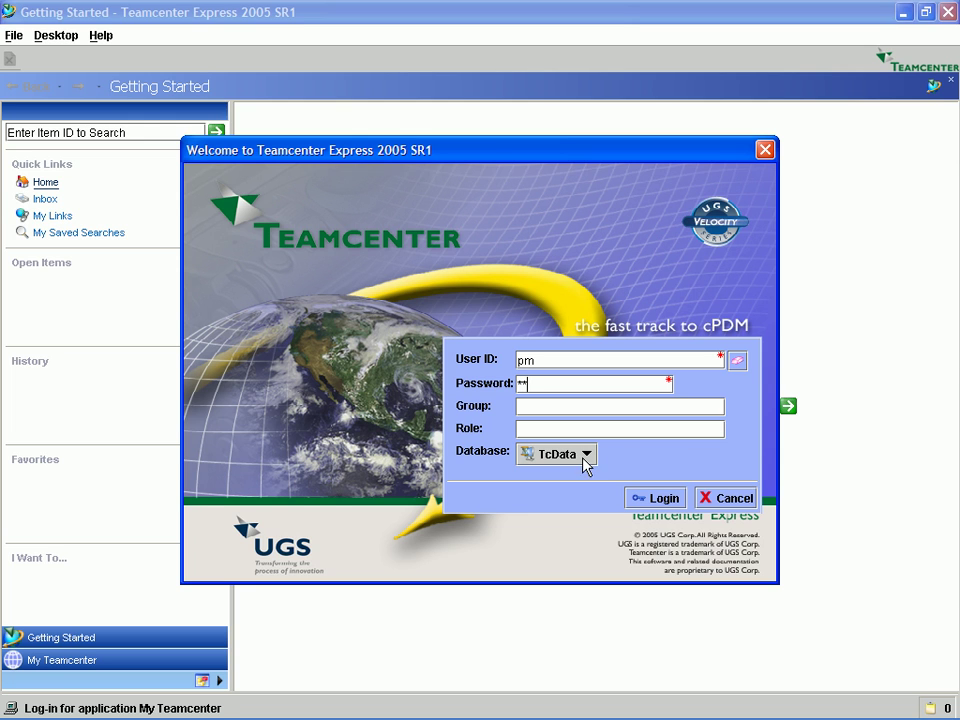
pyautogui.click(662, 498)
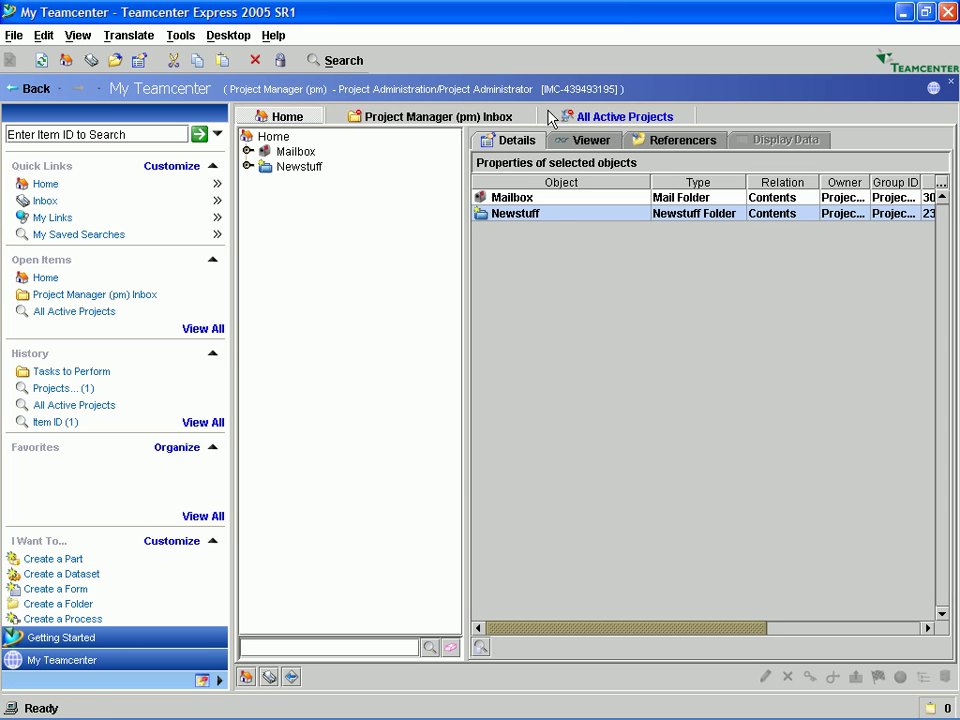
# Search Item ID *5001* and expand HM5001-HMixer2007 down to its HM5001/A revision contents.
pyautogui.click(426, 118)
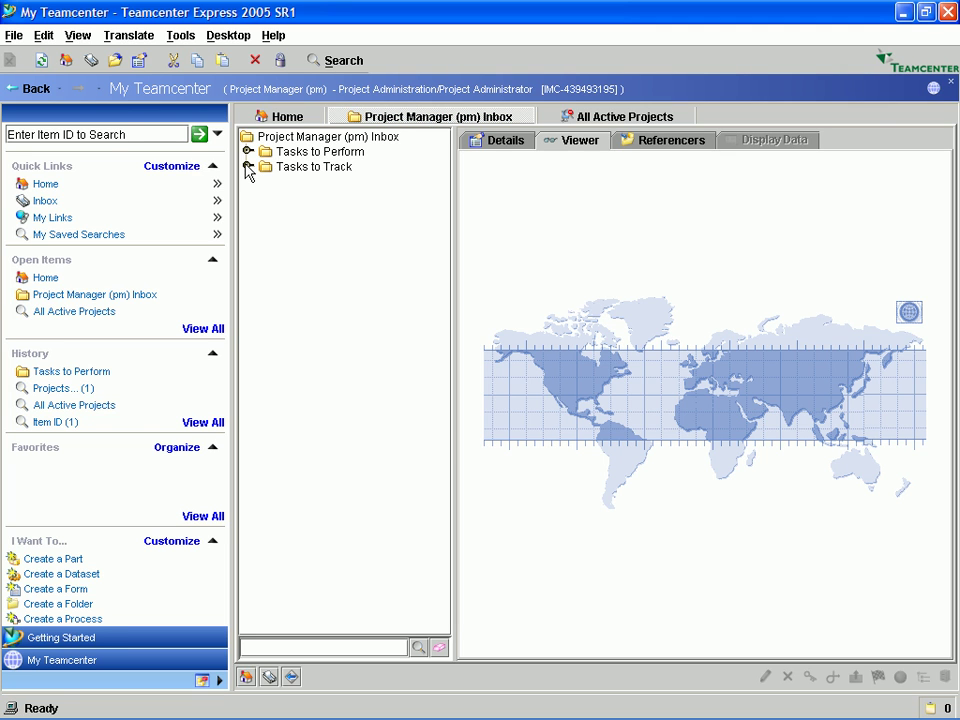
pyautogui.click(108, 134)
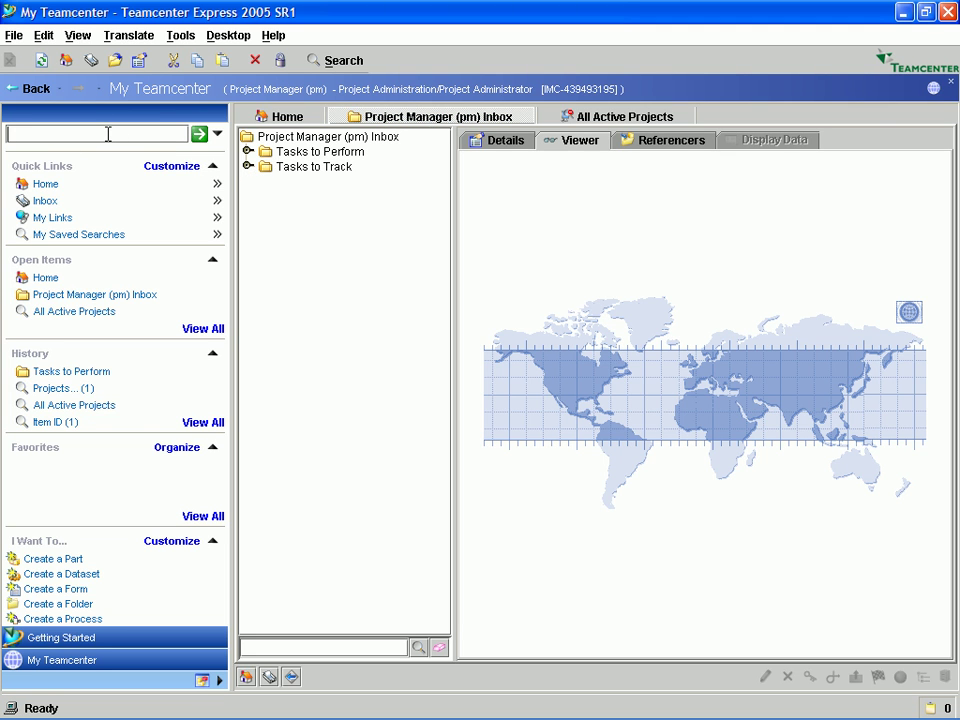
pyautogui.write('*50')
pyautogui.write('01*')
pyautogui.press('Return')
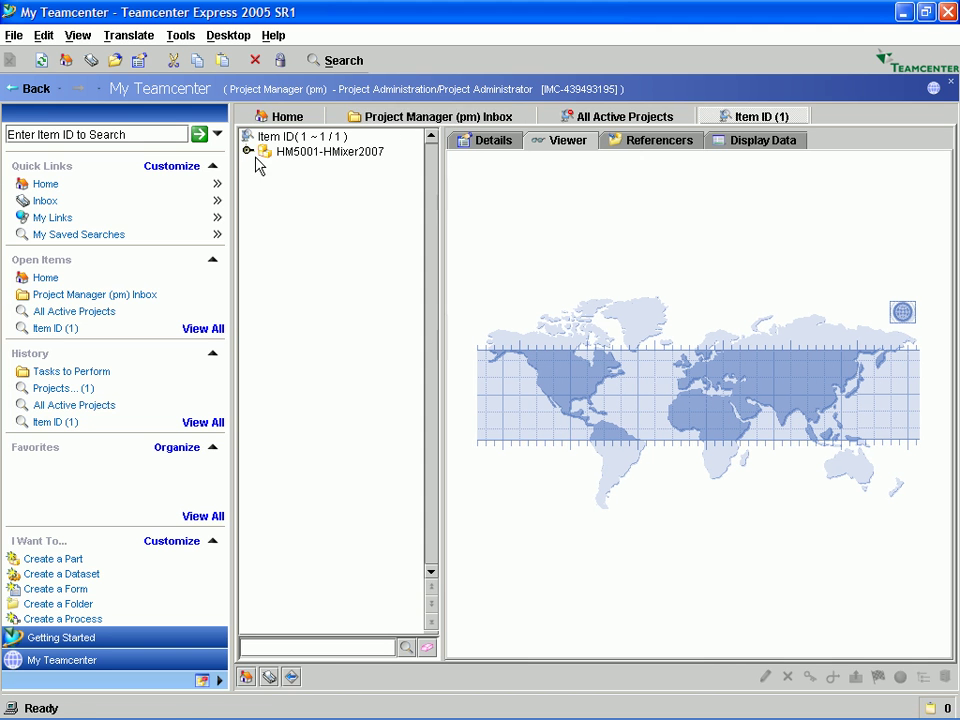
pyautogui.click(245, 152)
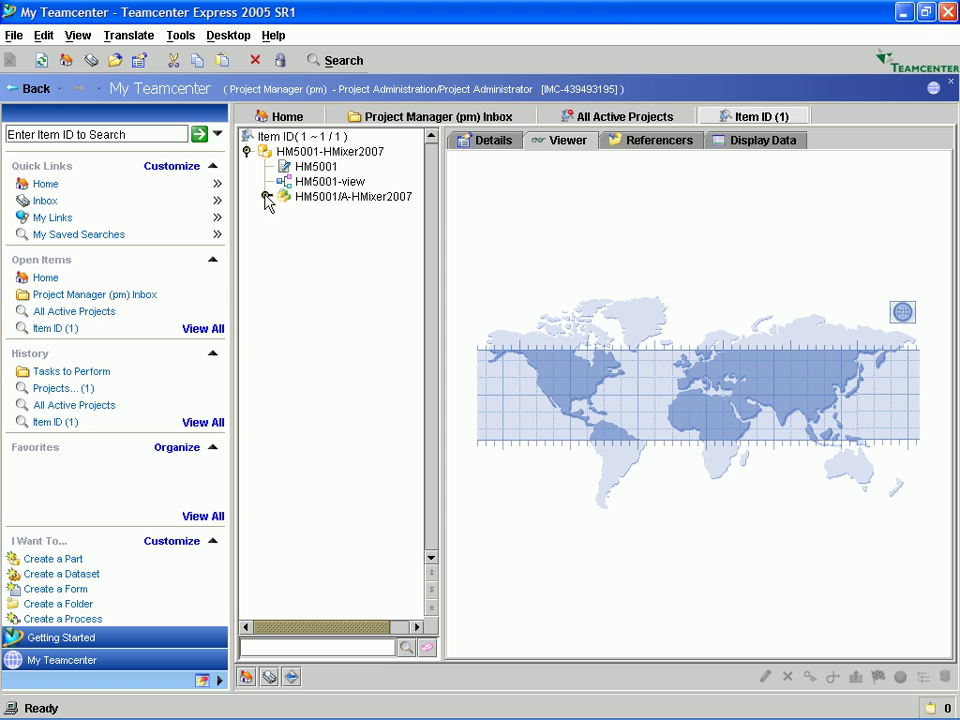
pyautogui.click(267, 198)
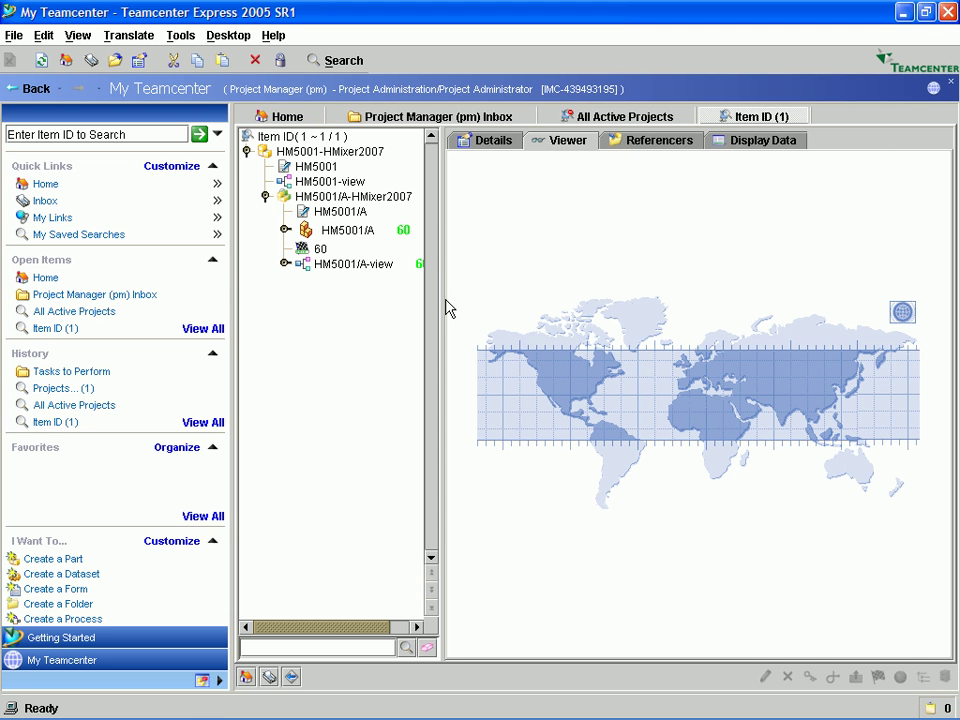
pyautogui.moveTo(440, 299); pyautogui.dragTo(544, 301)
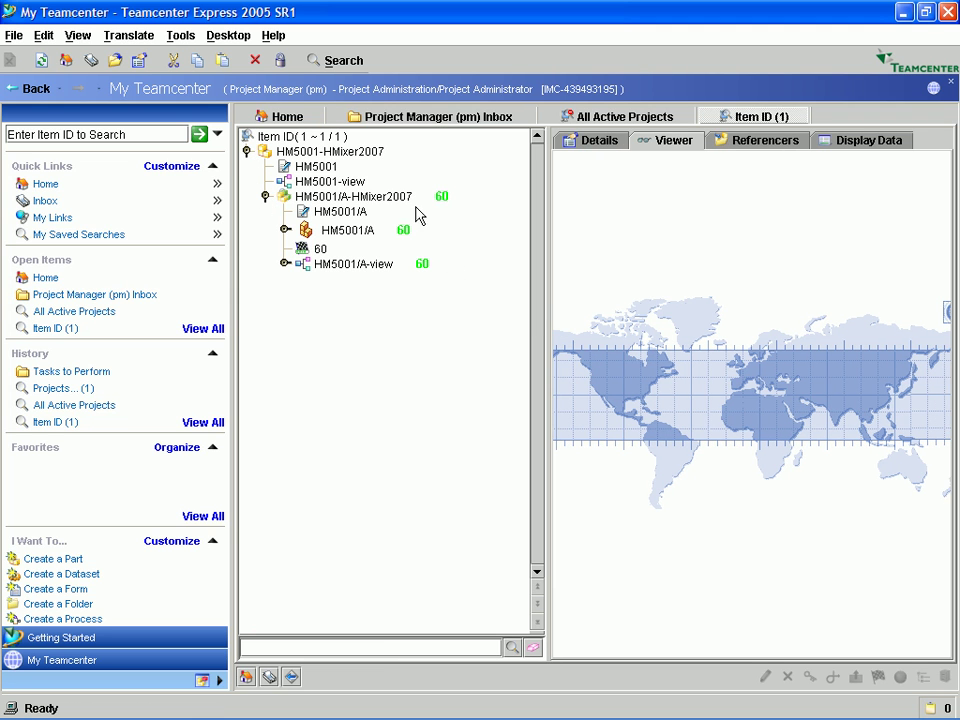